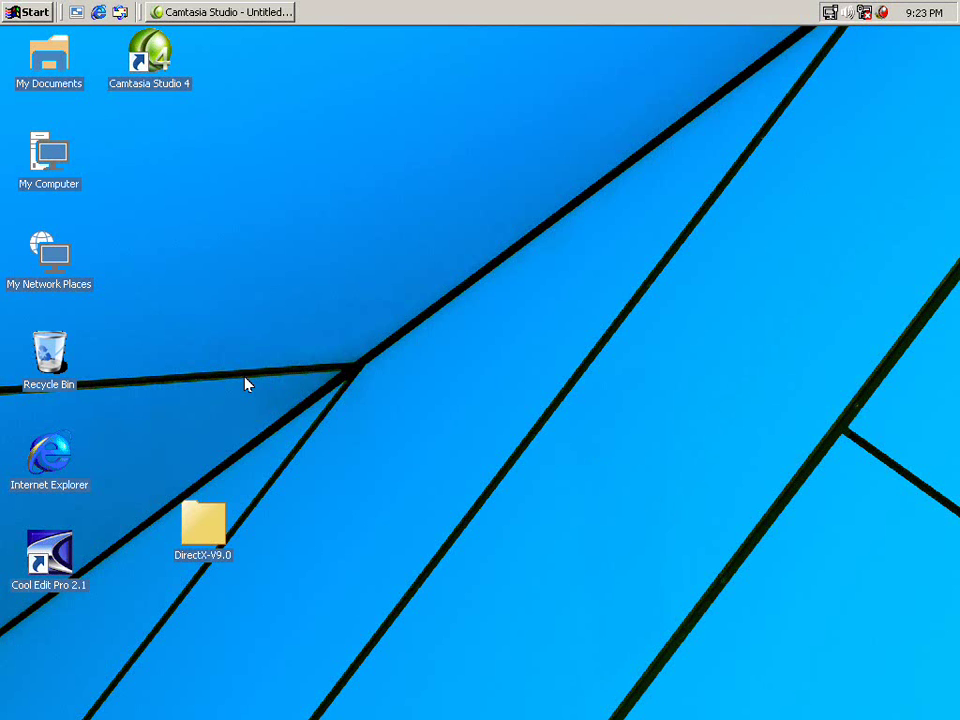
- View My Computer's System Properties (Windows 2000 Service Pack 4, 376,304 KB RAM), then close them
right_click(55, 162)
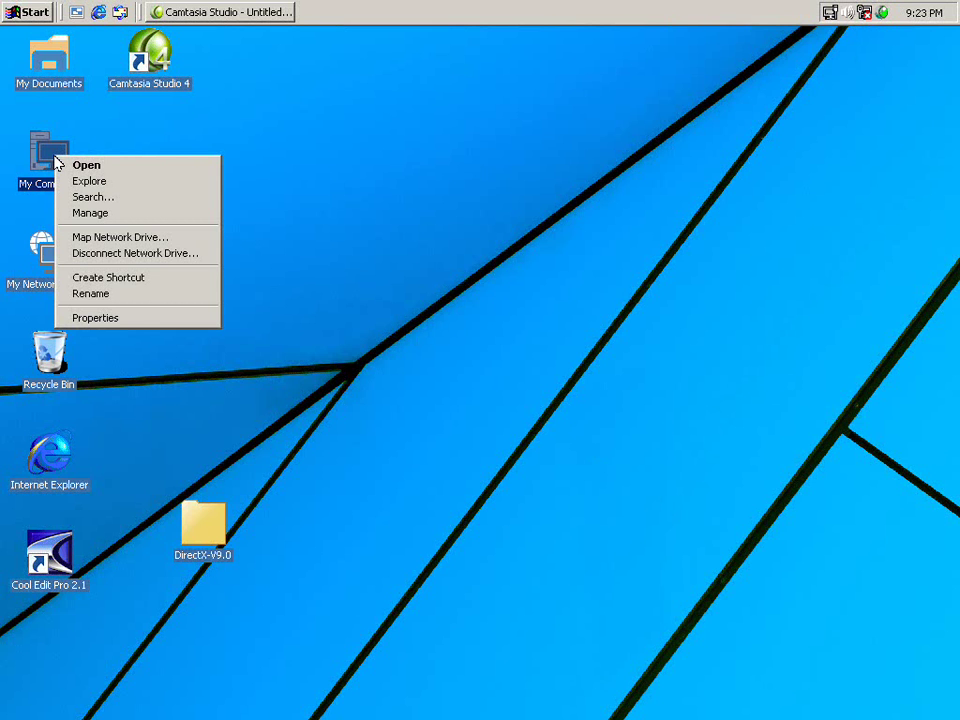
left_click(118, 319)
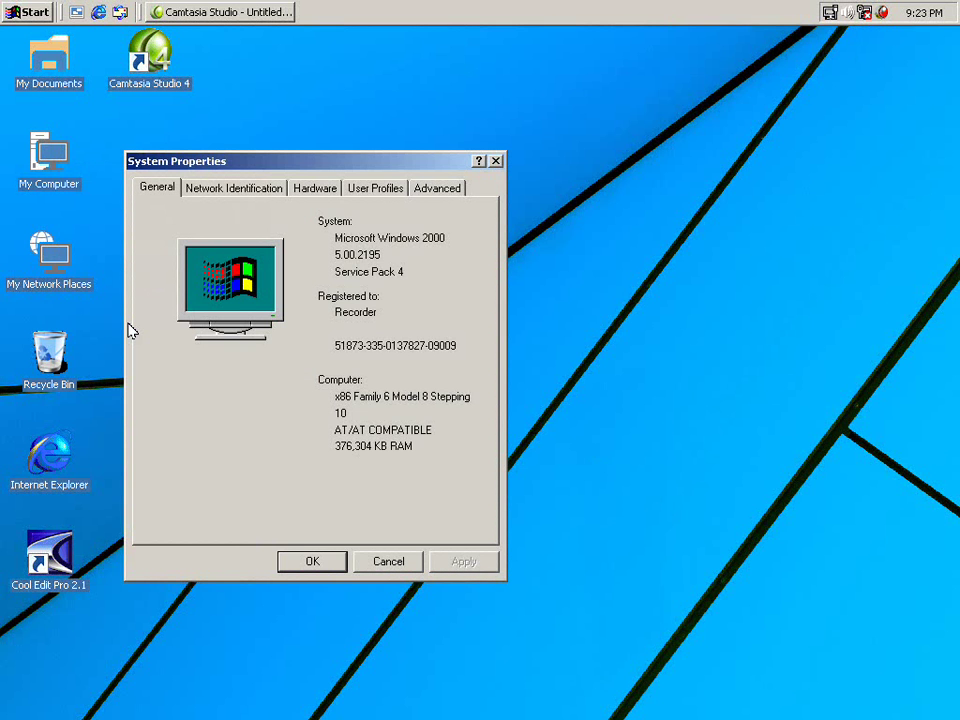
left_click(495, 160)
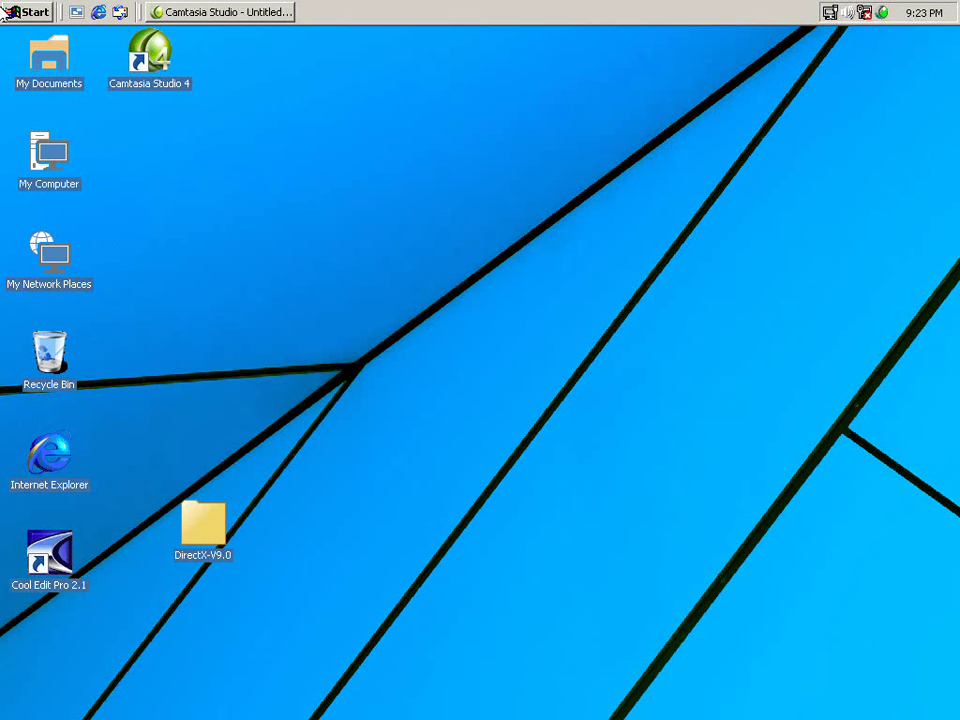
left_click(30, 12)
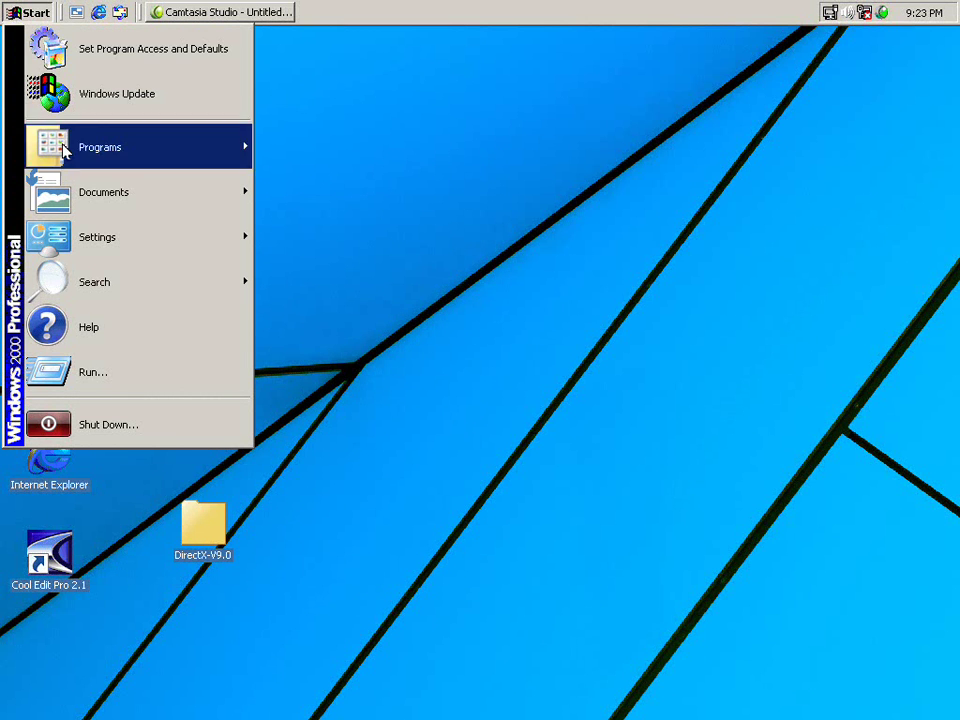
mouse_move(64, 148)
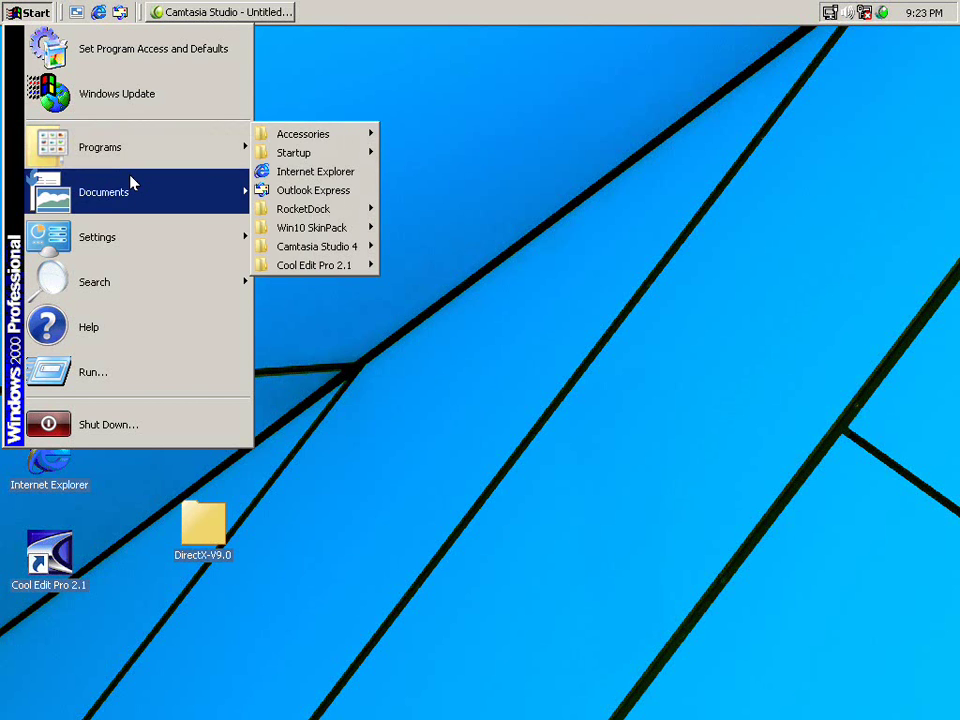
left_click(138, 262)
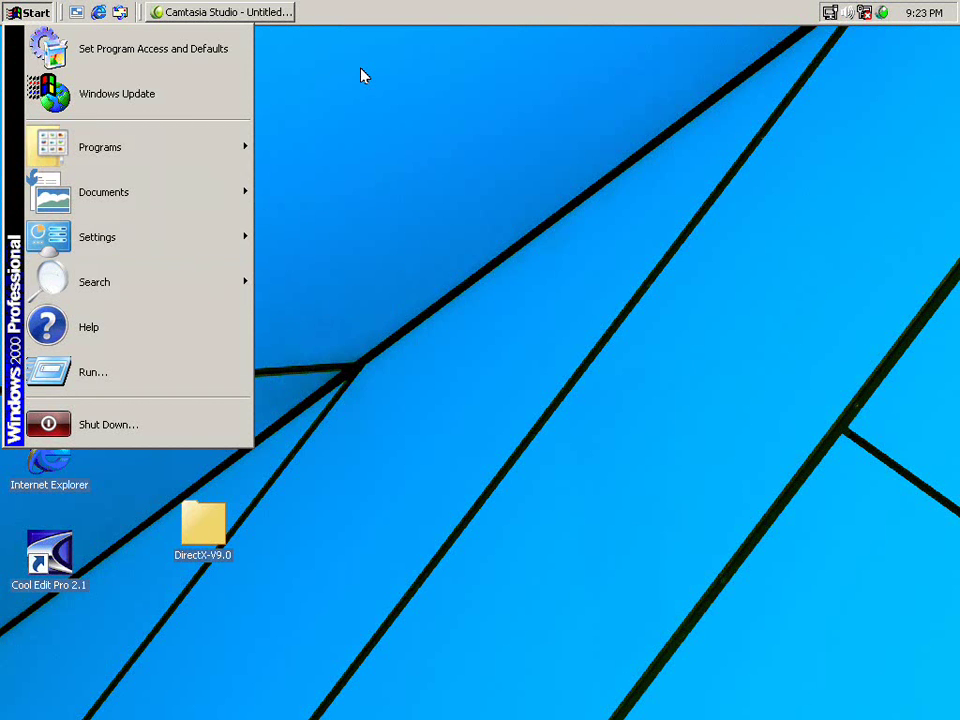
key("Escape")
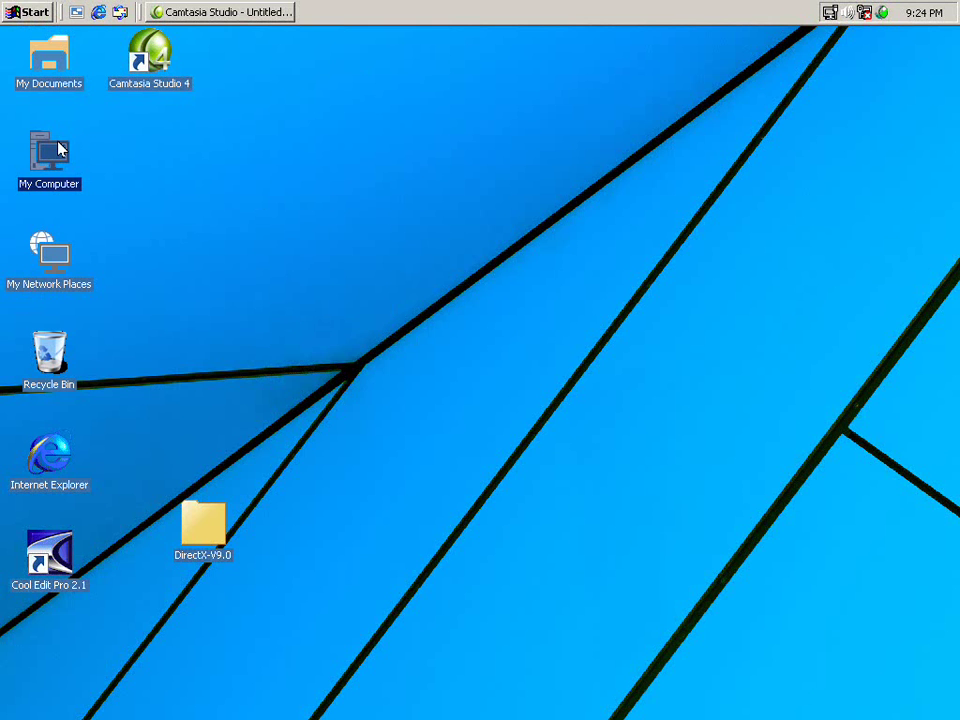
left_click(31, 10)
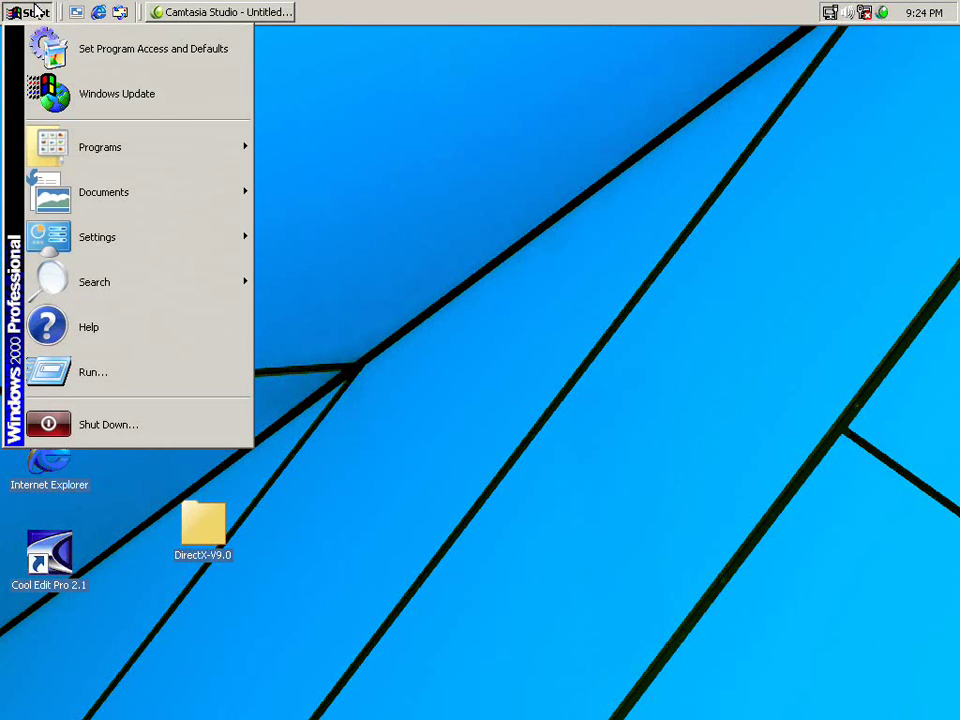
left_click(518, 68)
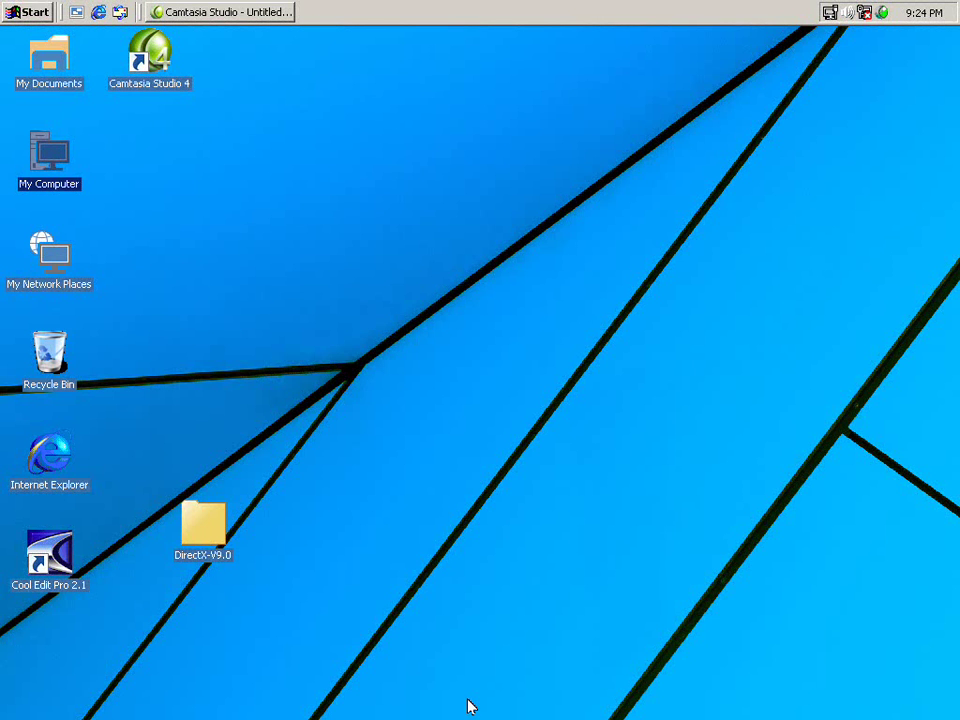
left_click(641, 539)
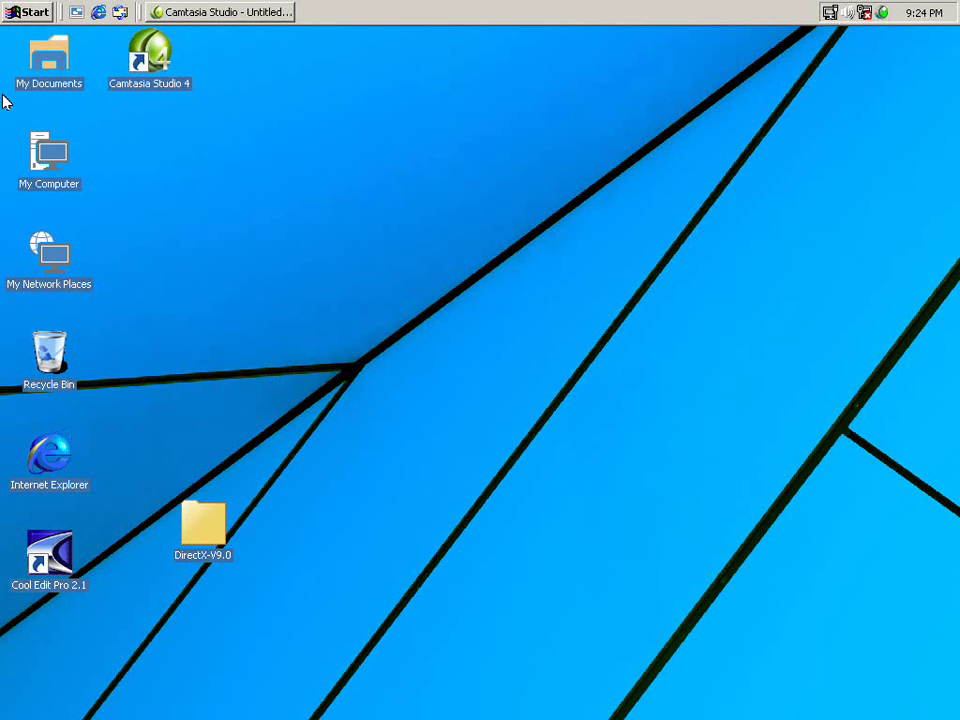
- Open My Computer and select Removable Disk (E:) to show 3.72 GB capacity and 2.82 GB free
double_click(50, 163)
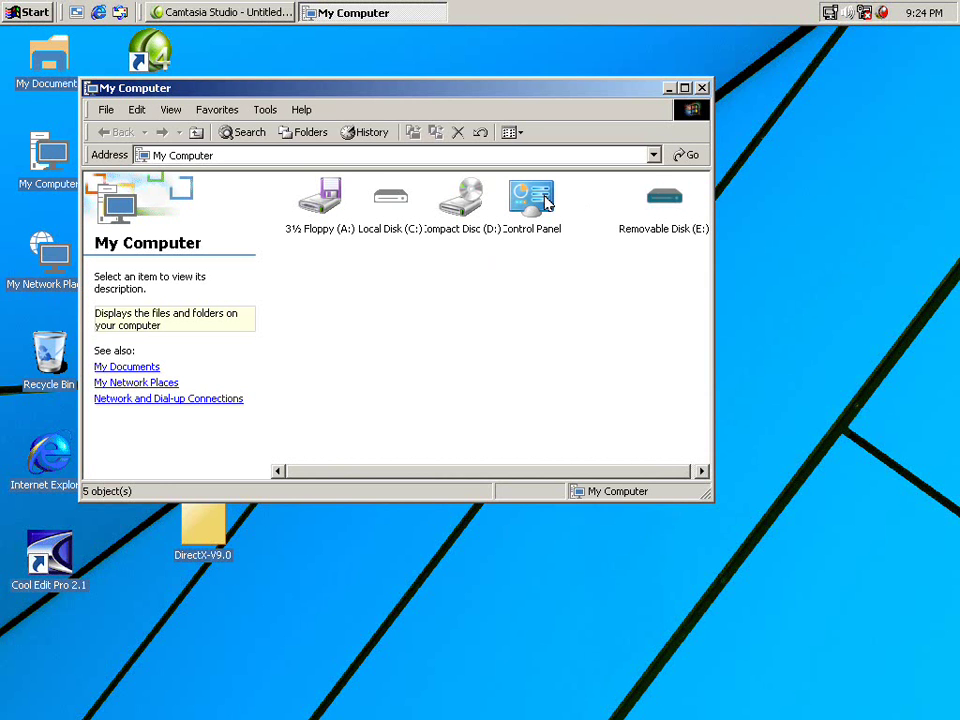
left_click(655, 207)
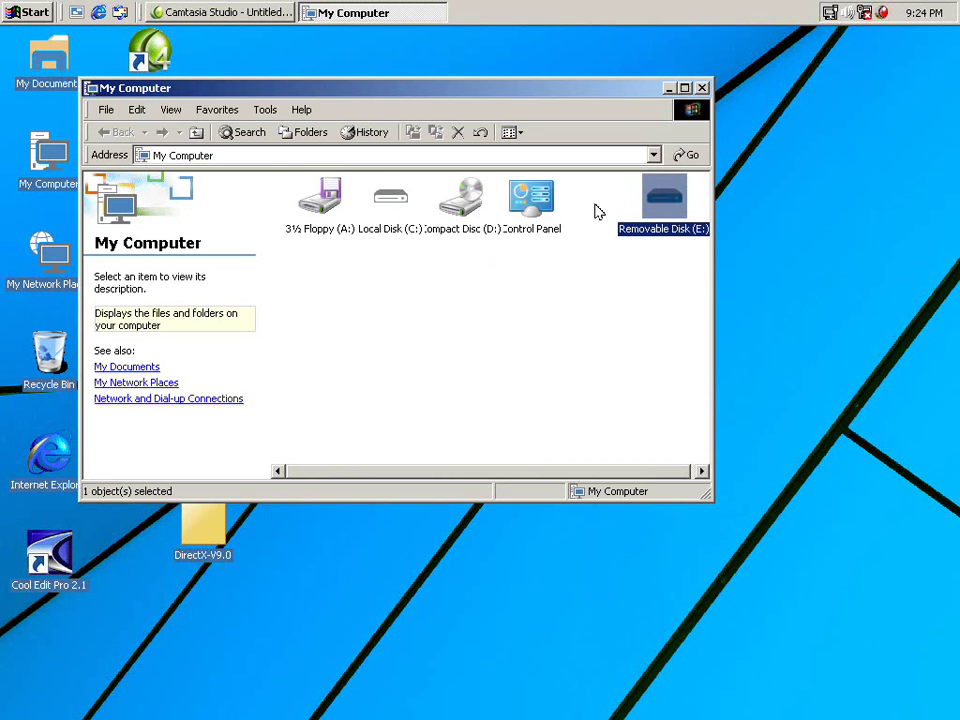
left_click_drag(596, 210, 616, 195)
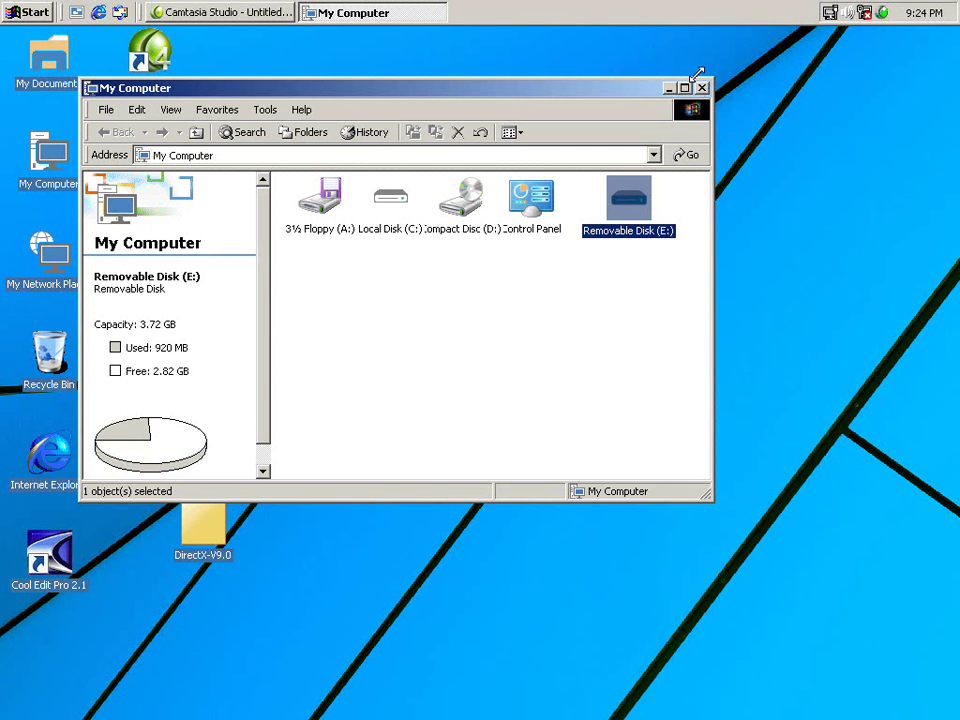
- Launch Task Manager from the taskbar, sort processes by Mem Usage, and view the Performance graphs
right_click(633, 9)
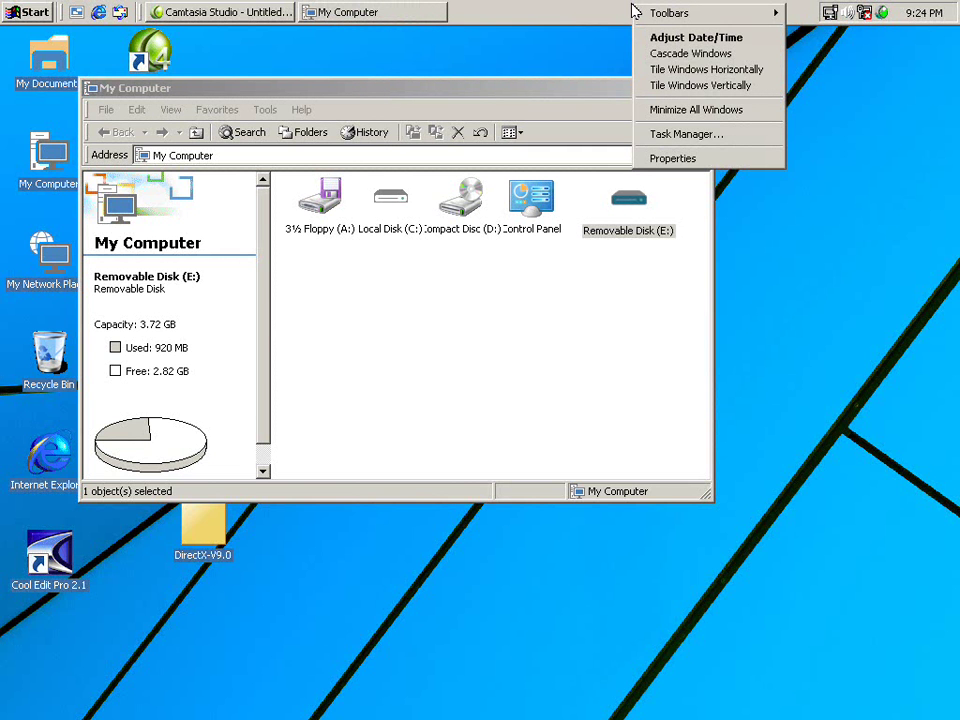
left_click(700, 134)
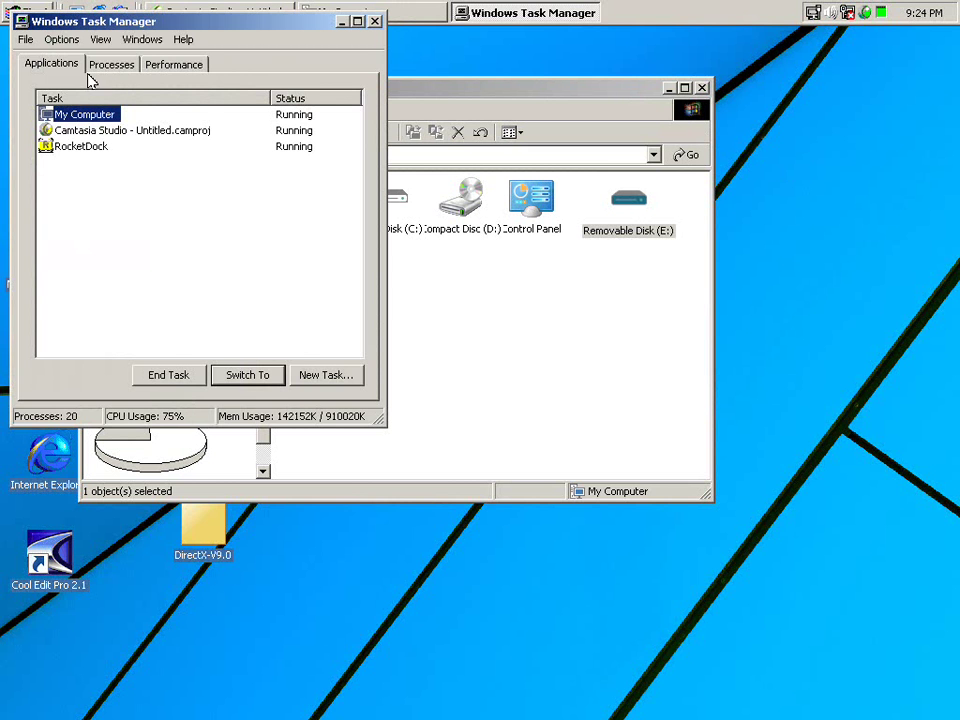
left_click(118, 66)
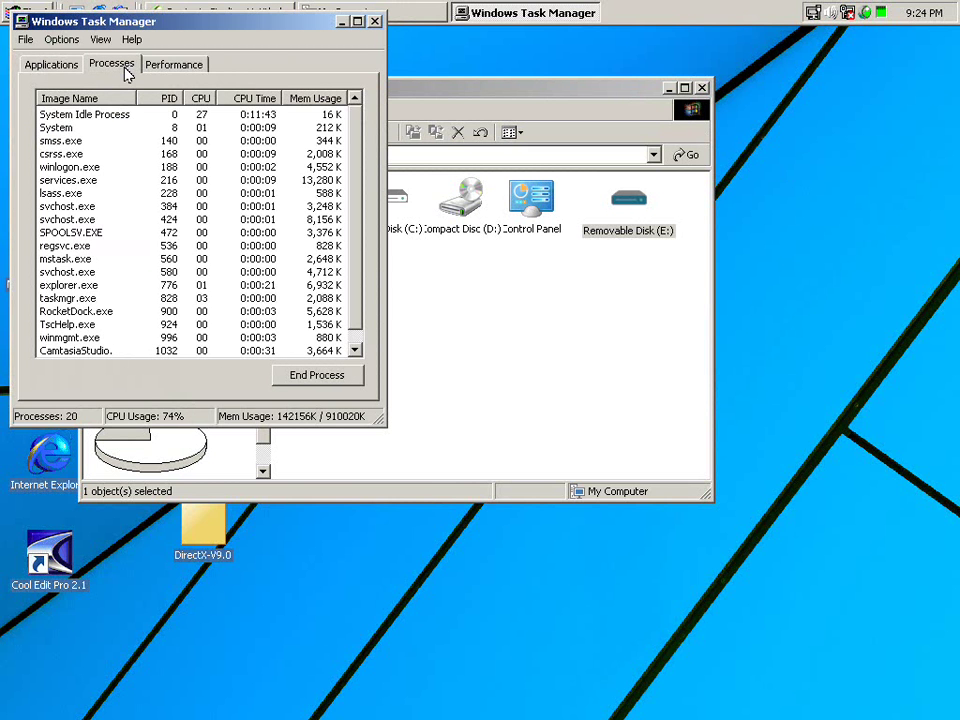
left_click(305, 100)
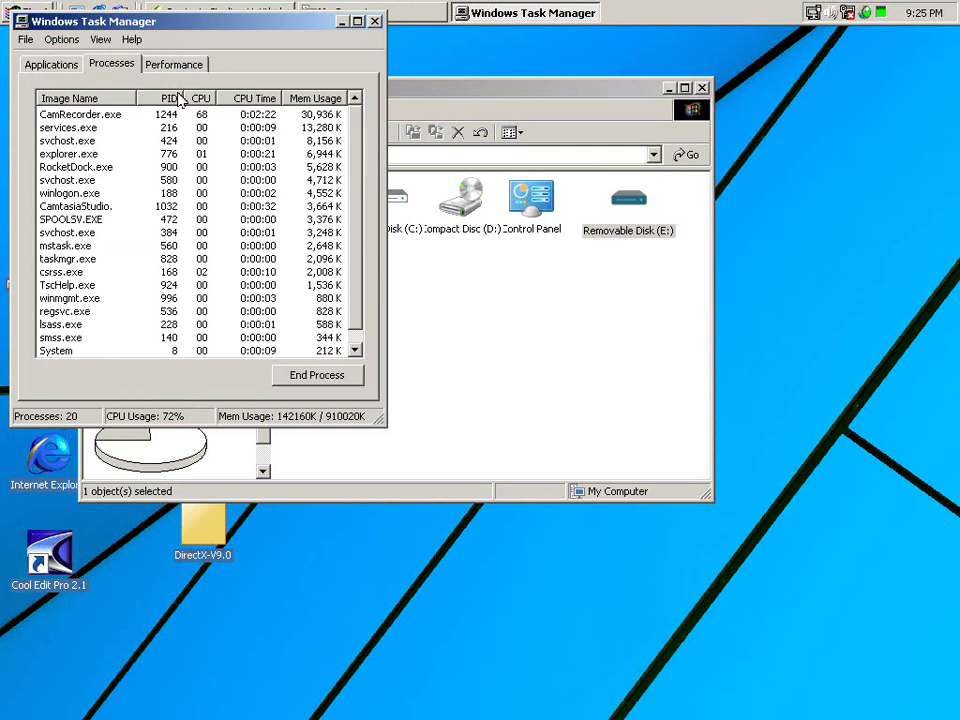
left_click(176, 65)
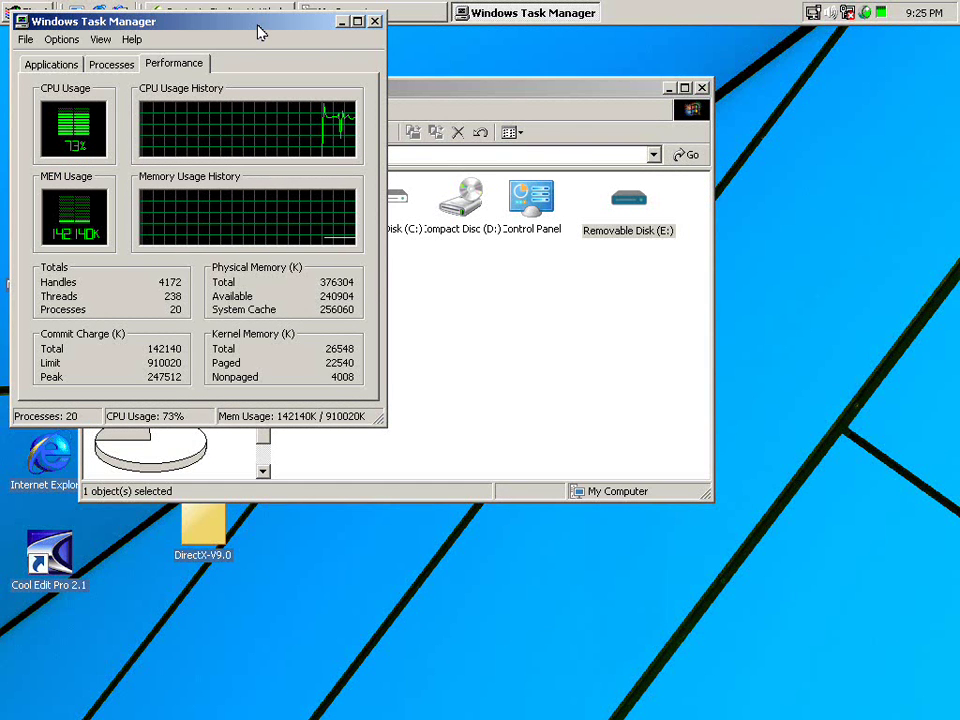
left_click_drag(288, 32, 395, 63)
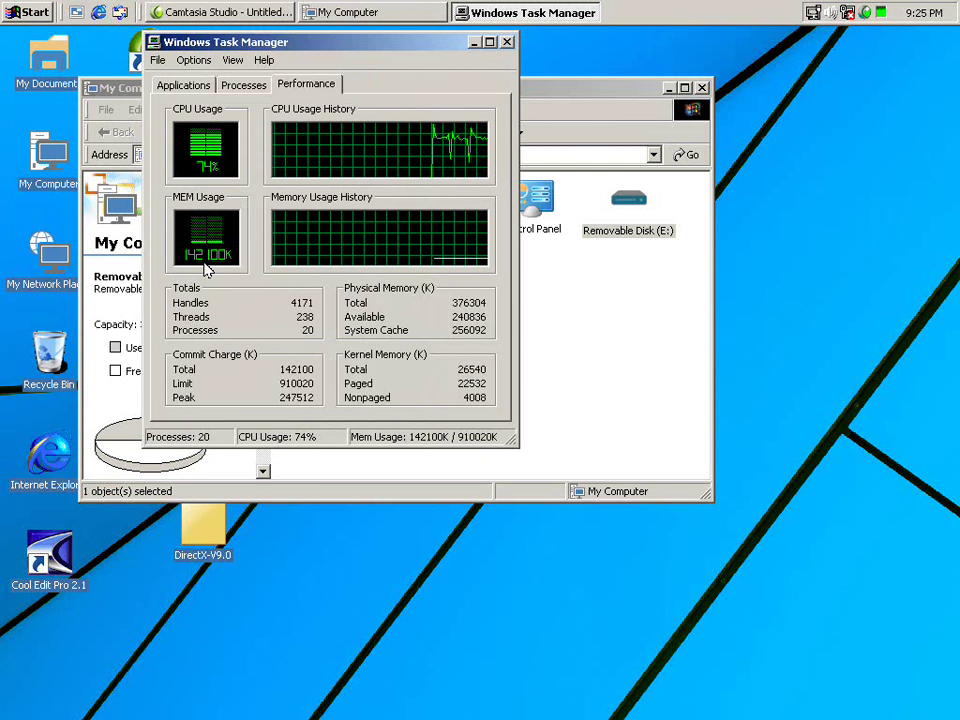
- Close Task Manager and My Computer, then move the DirectX-V9.0 folder below Cool Edit Pro 2.1
left_click(507, 43)
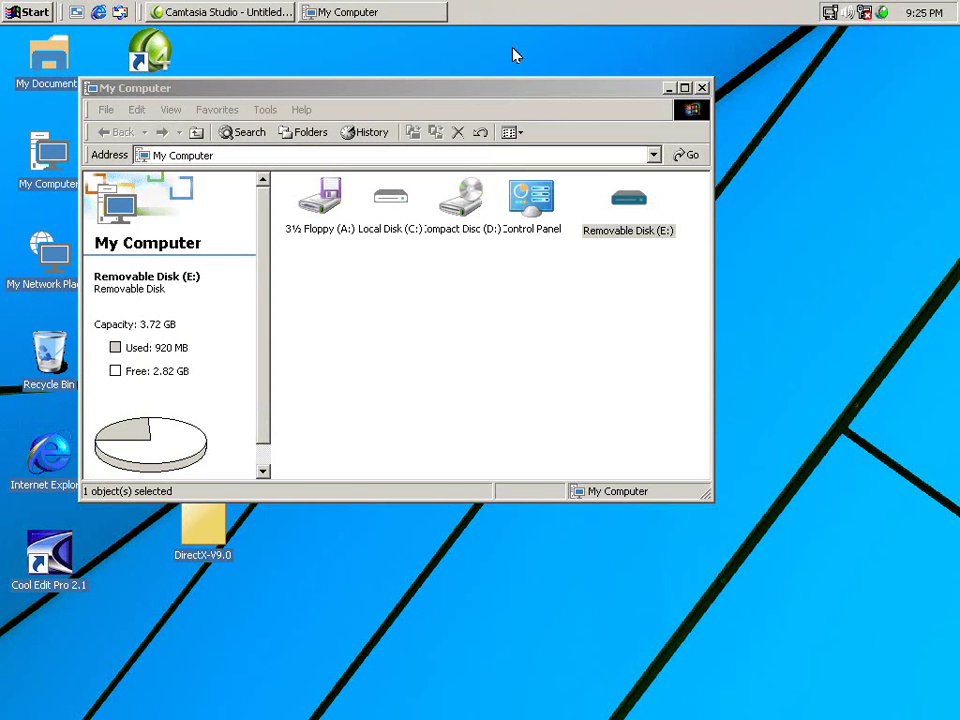
left_click(702, 88)
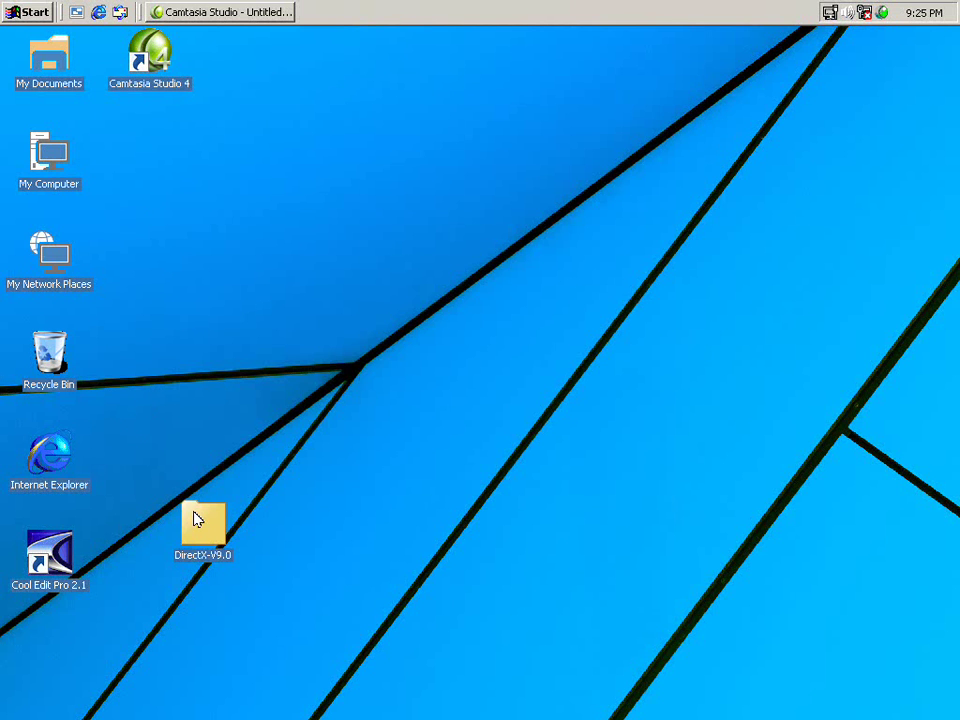
left_click_drag(195, 518, 45, 652)
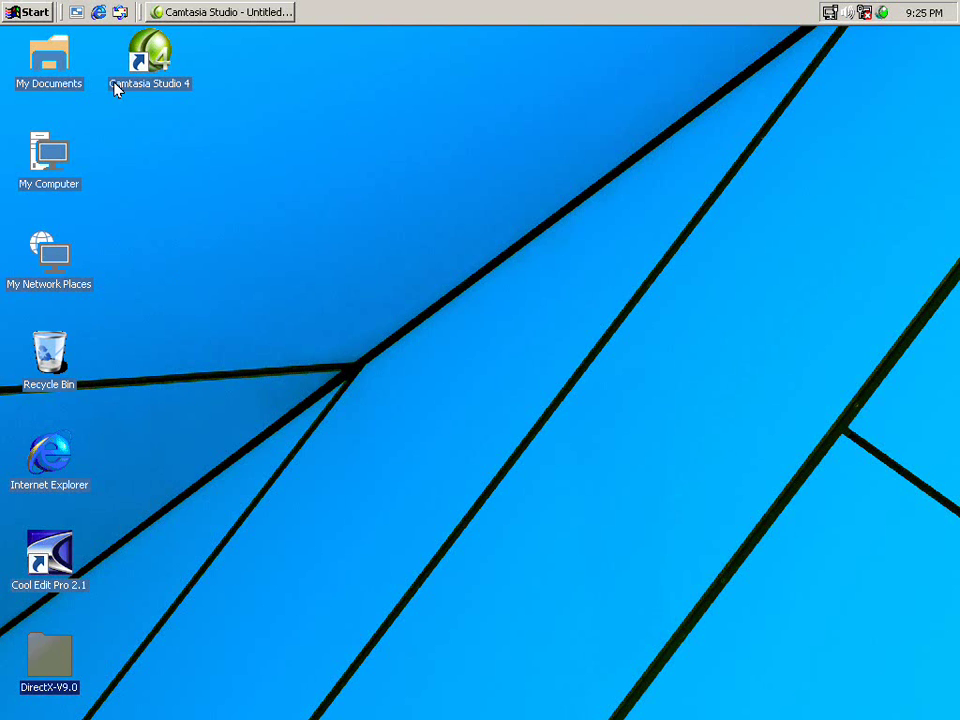
- Browse the Start menu's Programs and Settings lists, dismiss the menu, and right-click My Computer
left_click(4, 6)
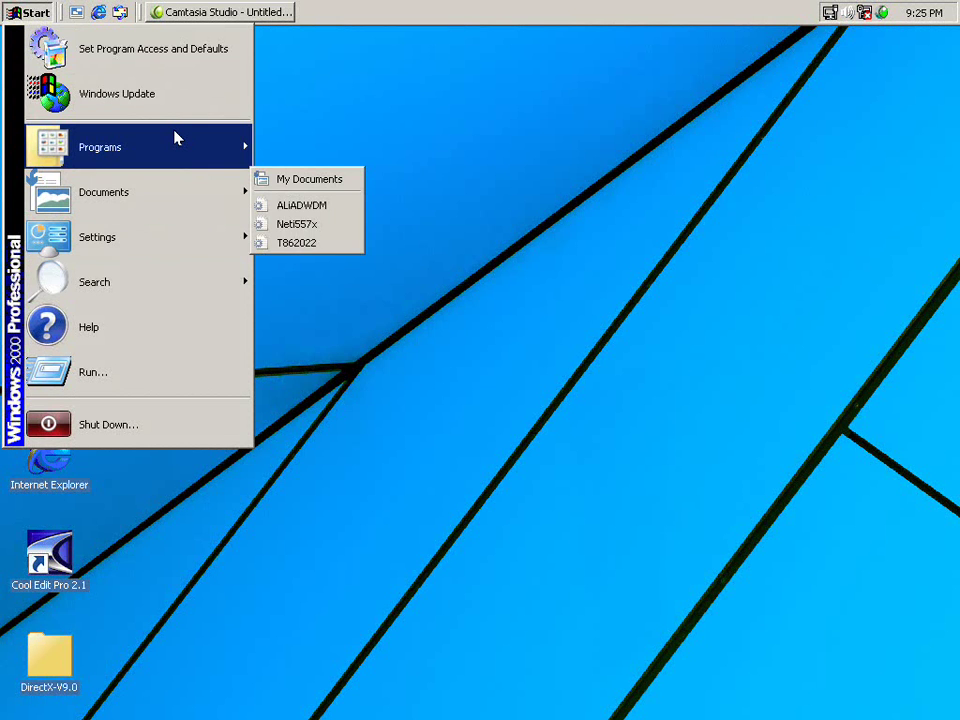
mouse_move(176, 137)
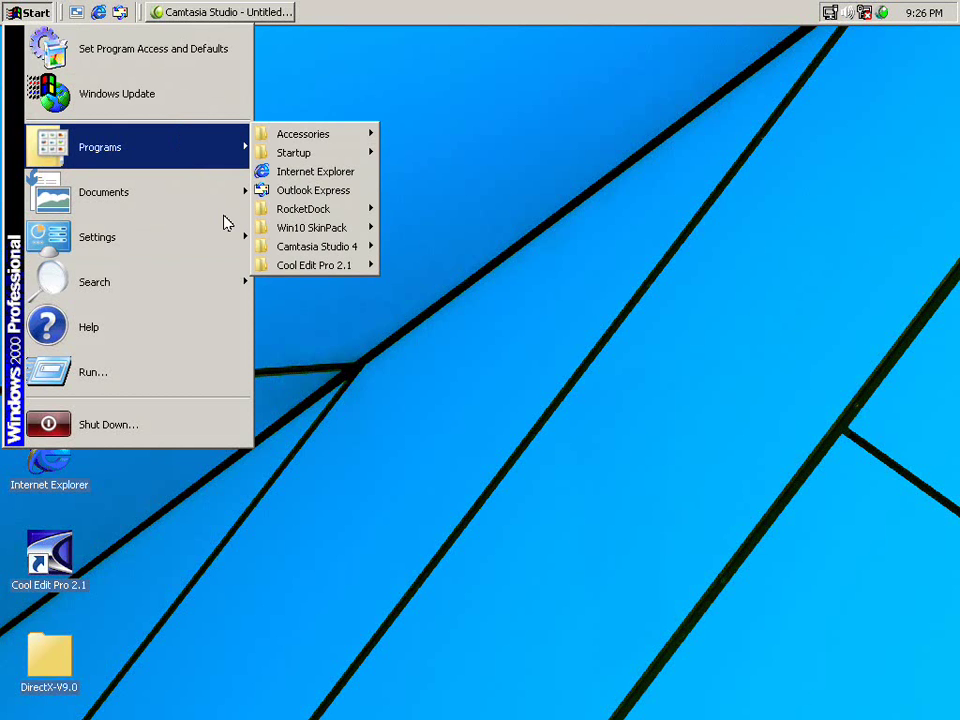
mouse_move(225, 229)
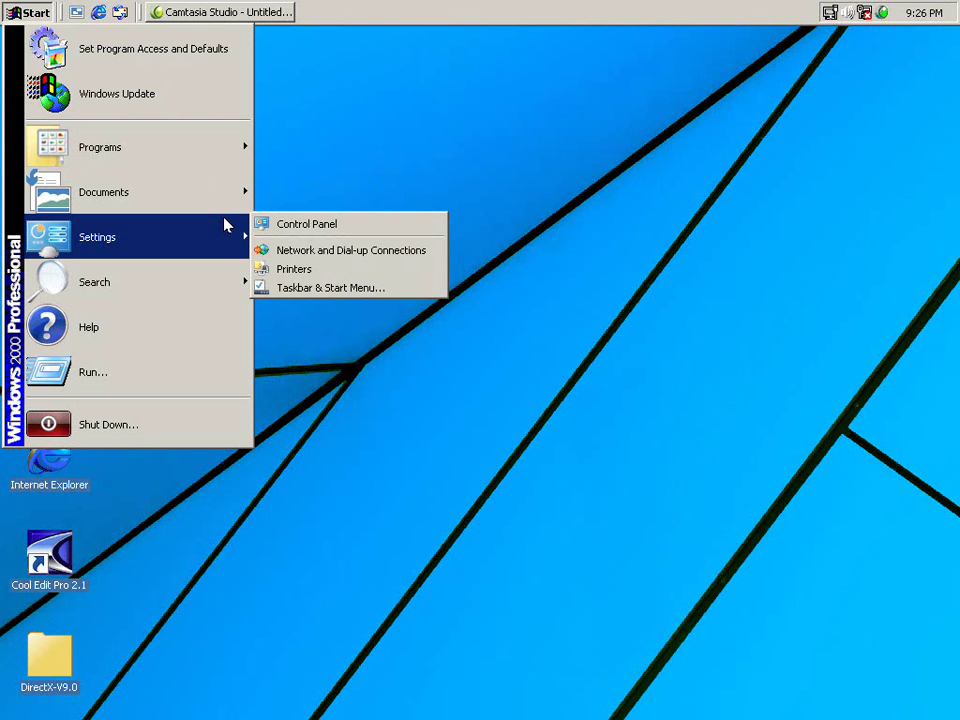
left_click(515, 150)
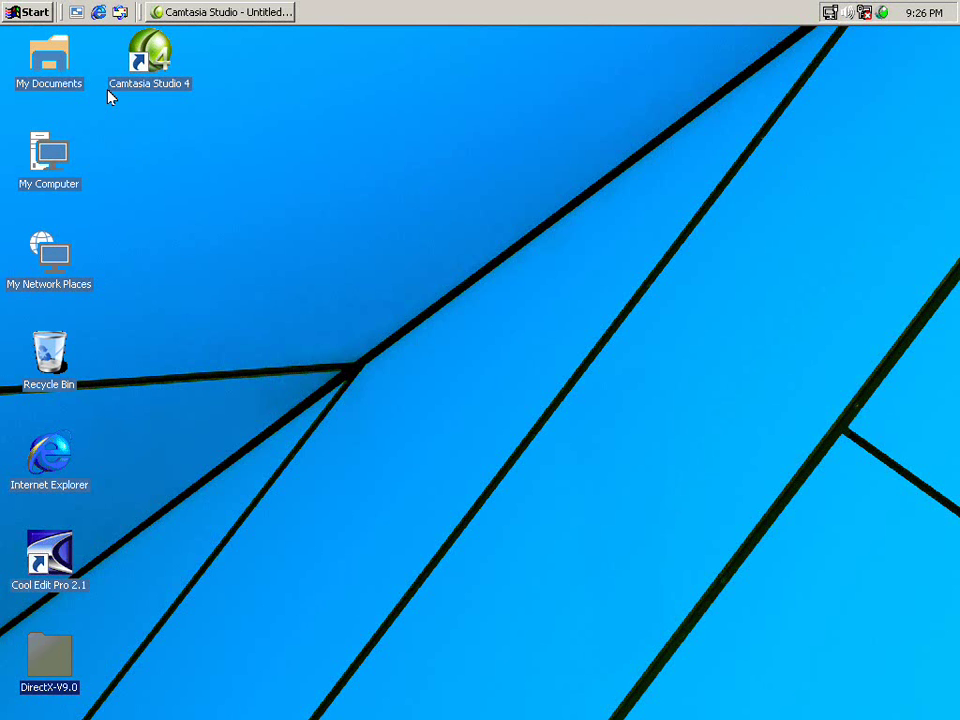
right_click(52, 163)
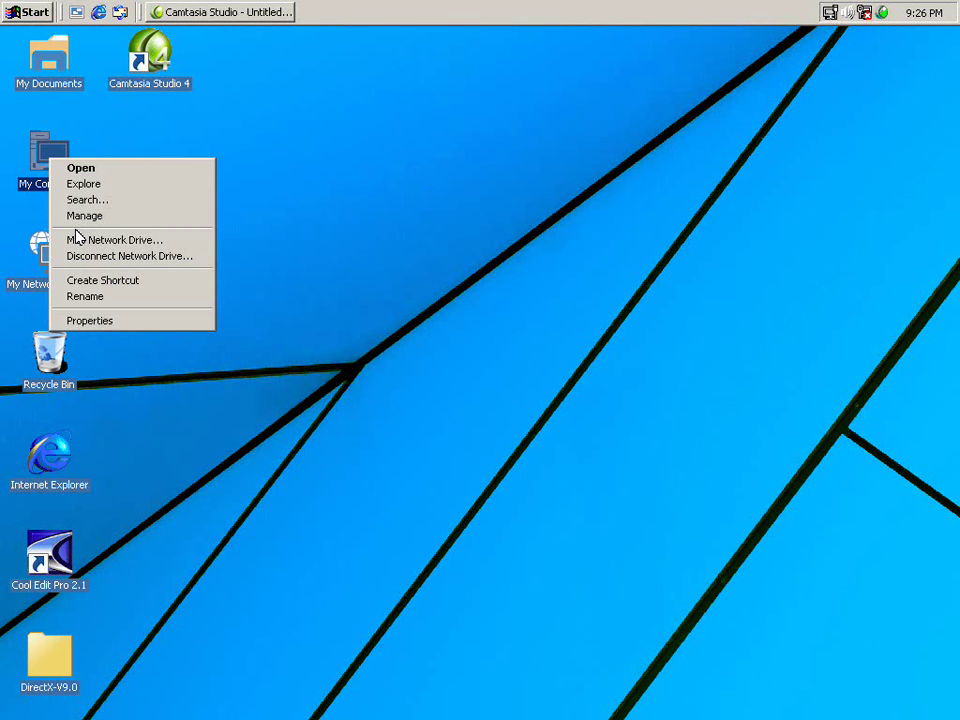
- Open System Properties and view Network Identification, Hardware, User Profiles and Advanced, ending on Hardware
left_click(98, 320)
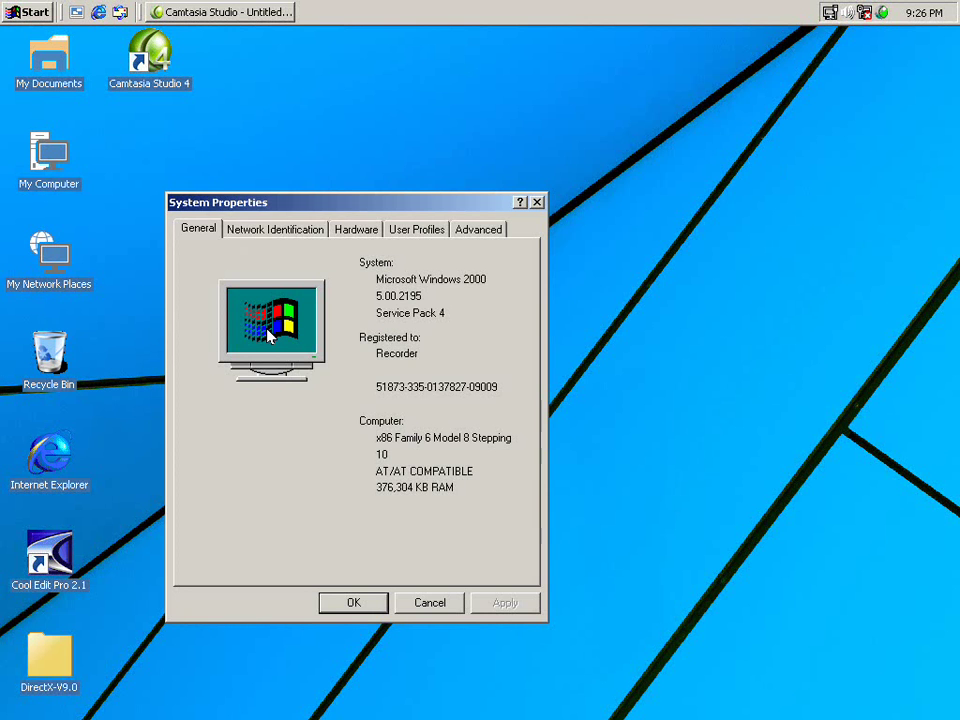
left_click(293, 229)
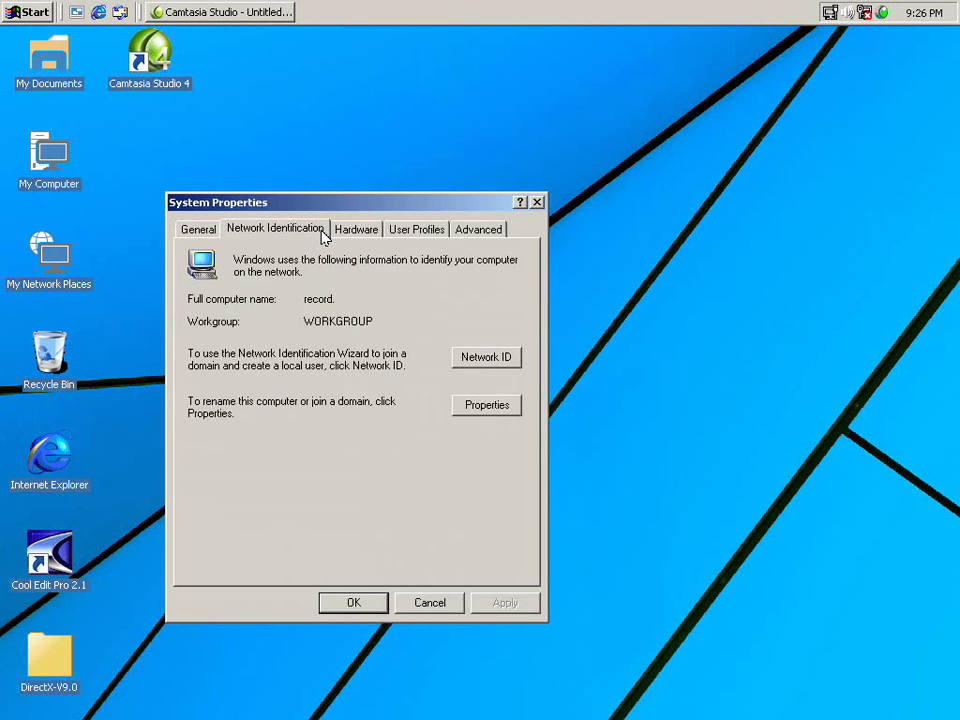
left_click(366, 233)
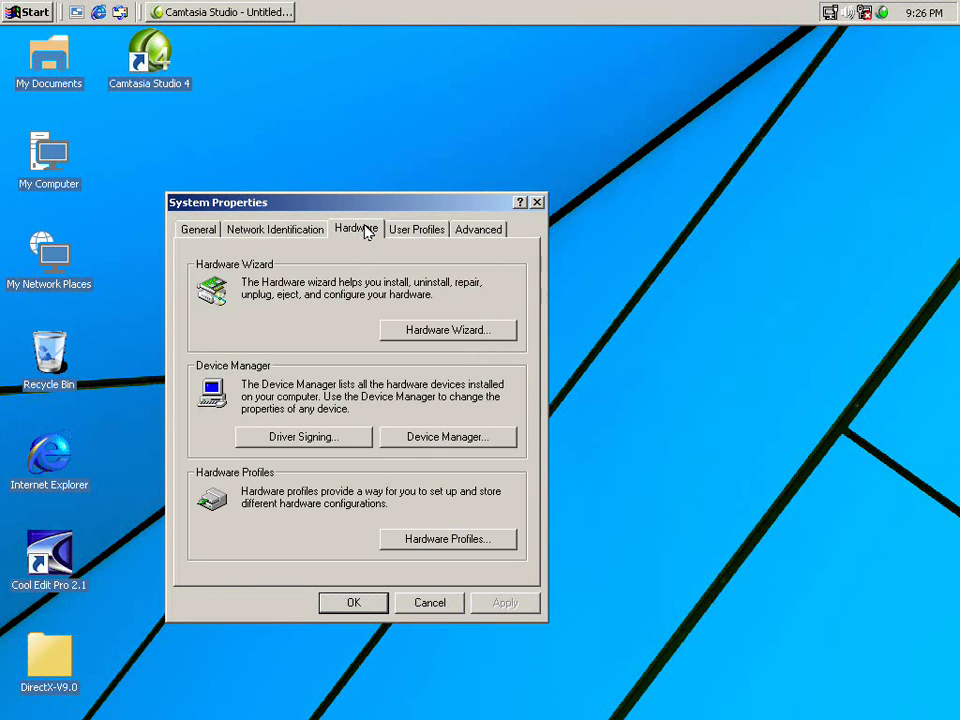
left_click(403, 231)
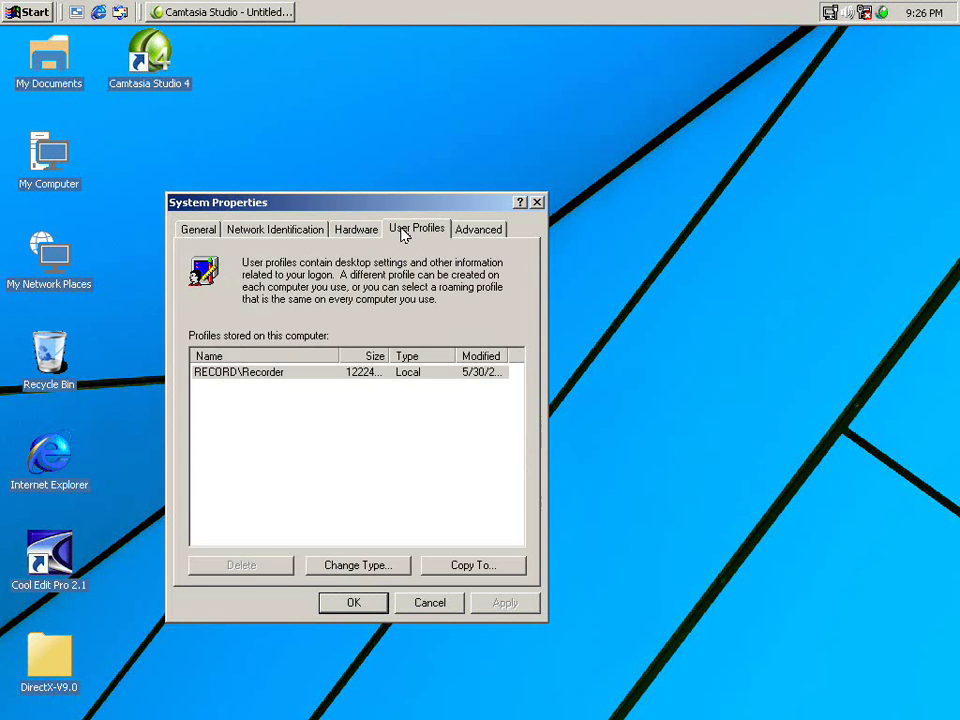
left_click(463, 228)
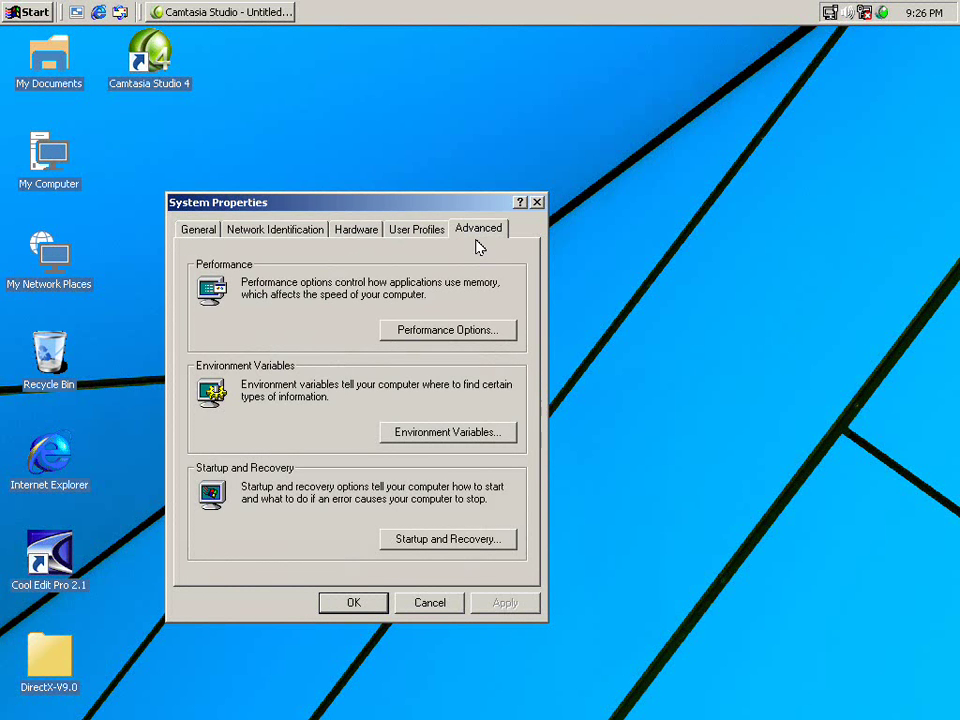
left_click(371, 233)
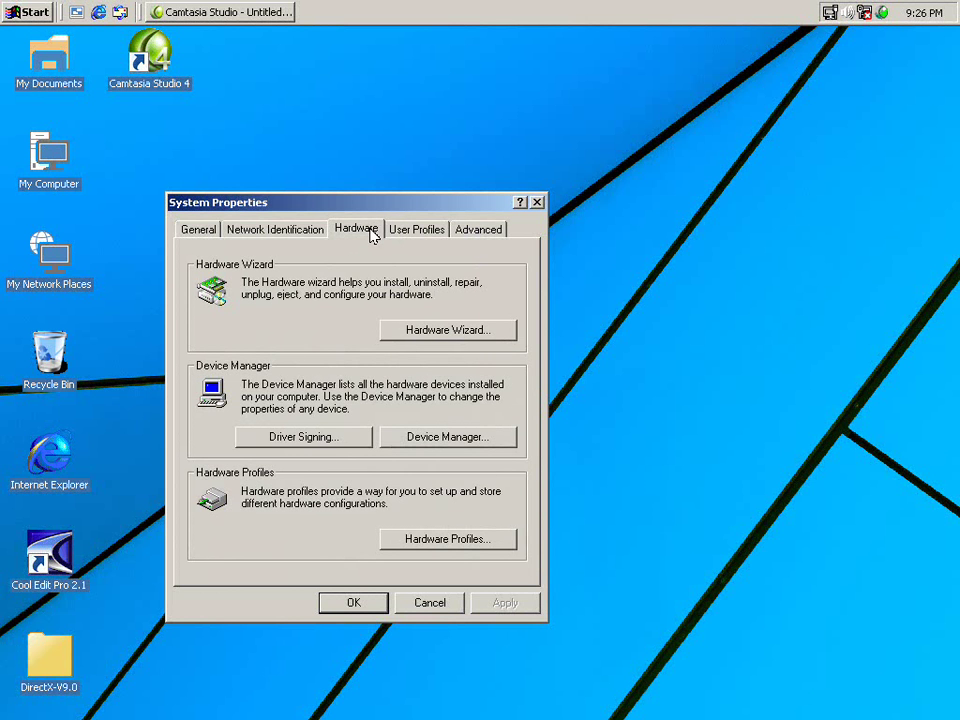
- Launch Device Manager and expand Sound, video and game controllers to show the ALi Audio Accelerator driver
left_click(420, 437)
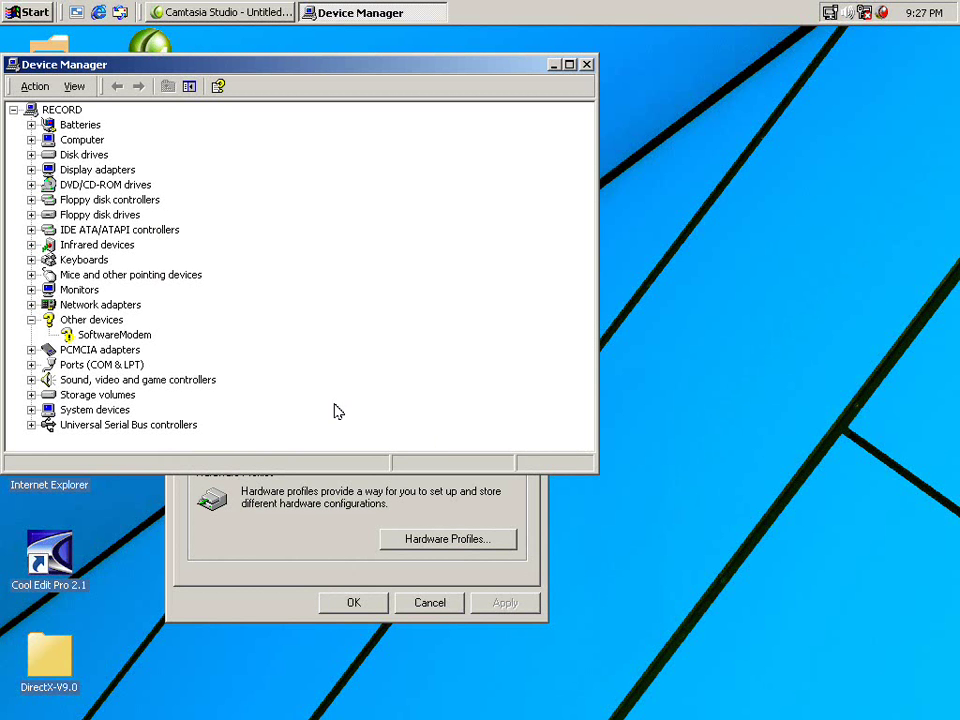
left_click(31, 380)
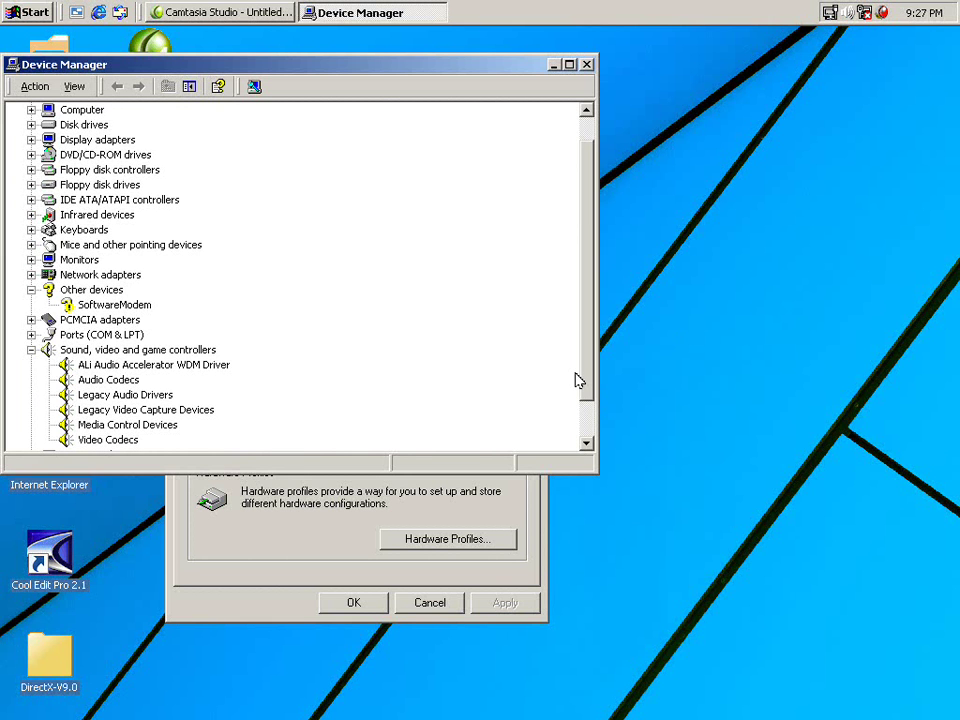
left_click_drag(594, 397, 598, 463)
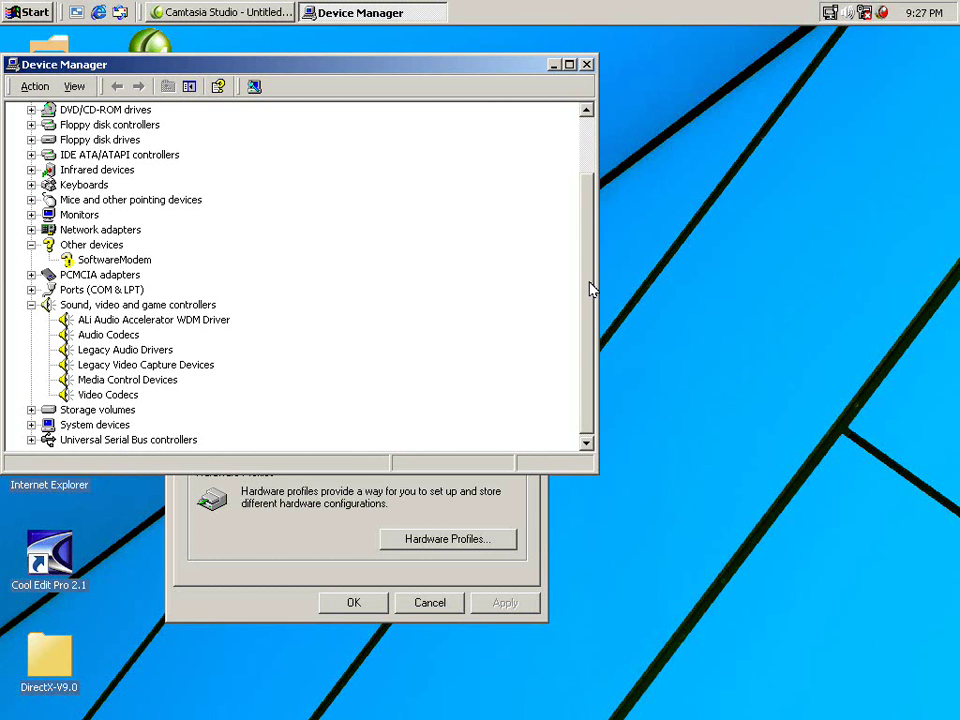
left_click_drag(590, 289, 590, 178)
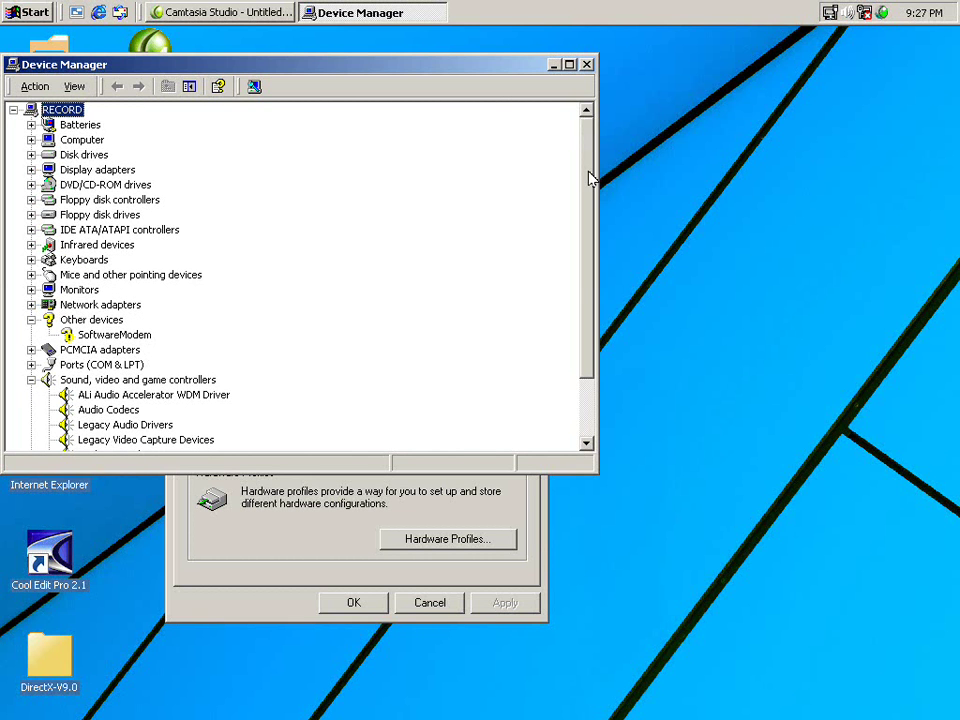
- Expand Disk drives and Display adapters to reveal the Trident CyberBlade XP Ai1, then close Device Manager
left_click(589, 66)
left_click(31, 155)
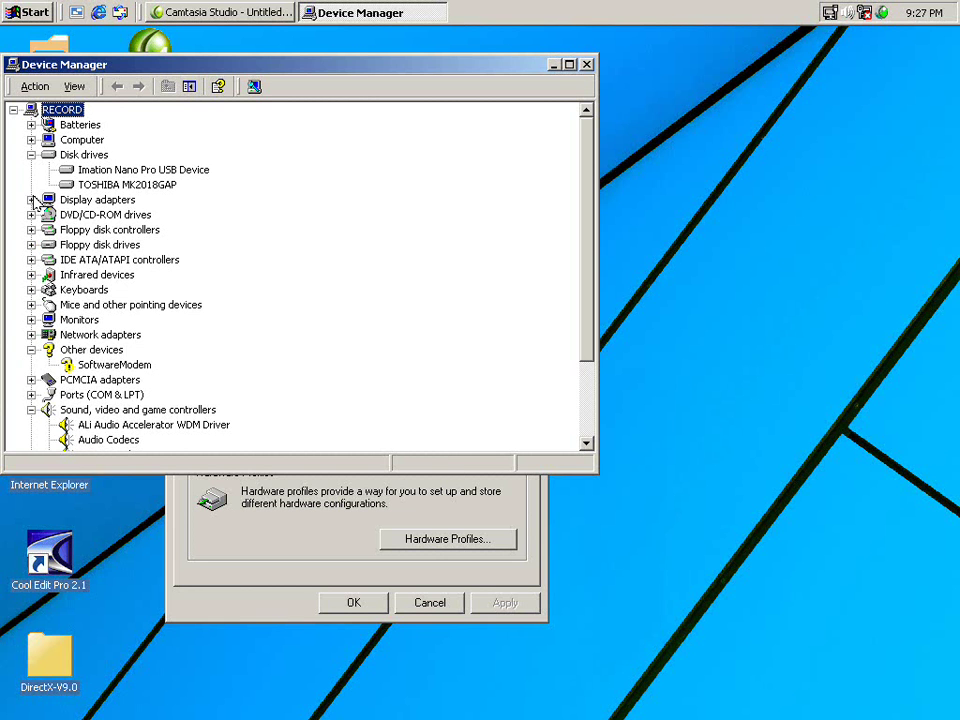
left_click(31, 200)
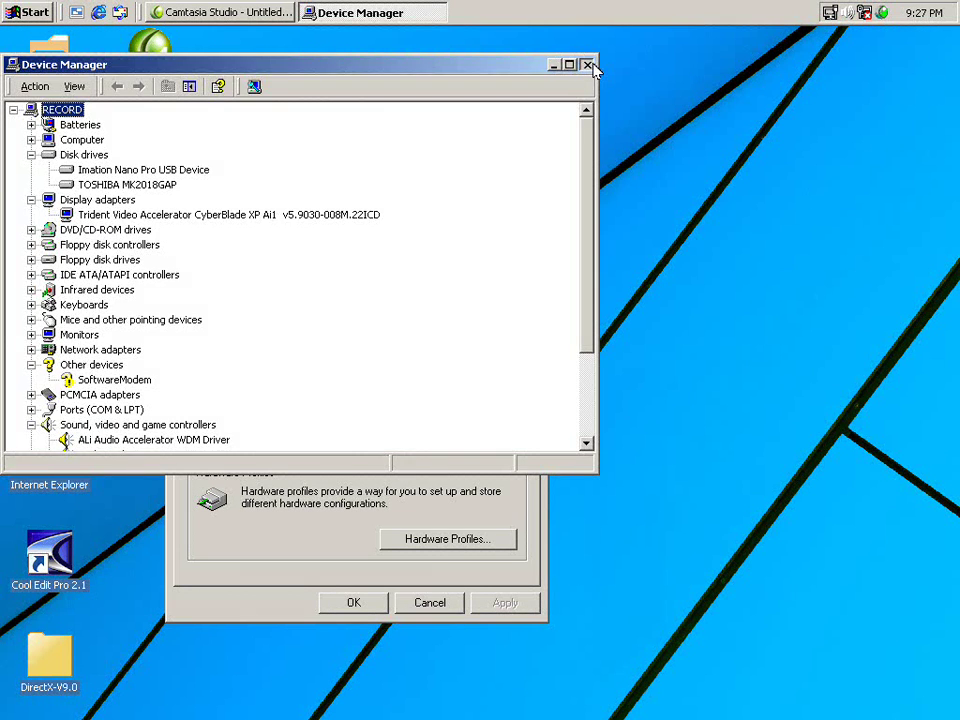
left_click(588, 65)
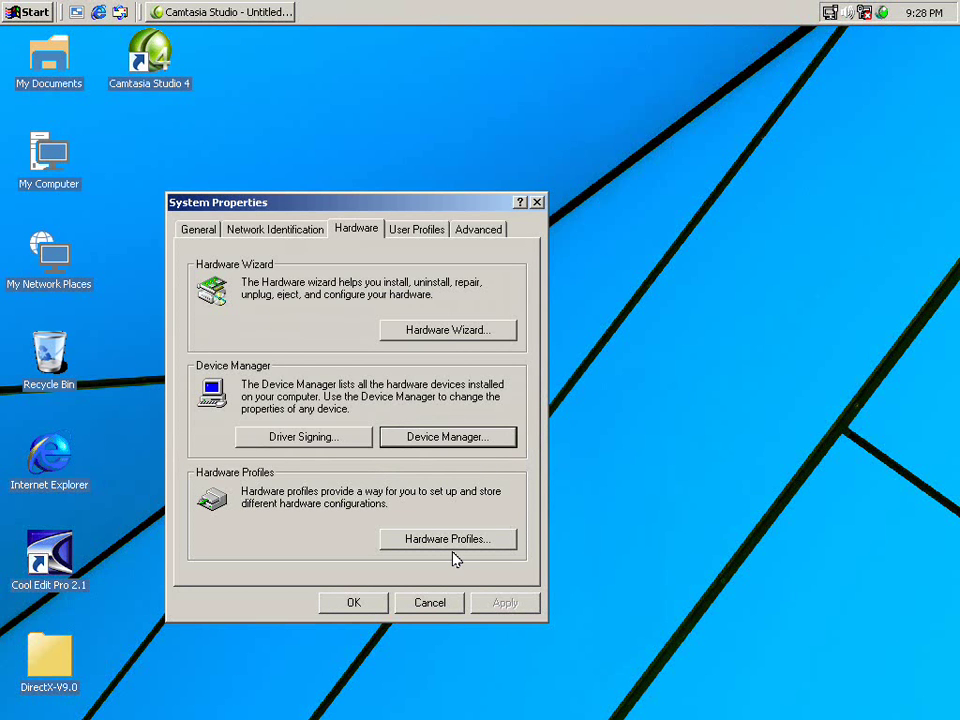
- Close the System Properties dialog with OK
left_click(354, 602)
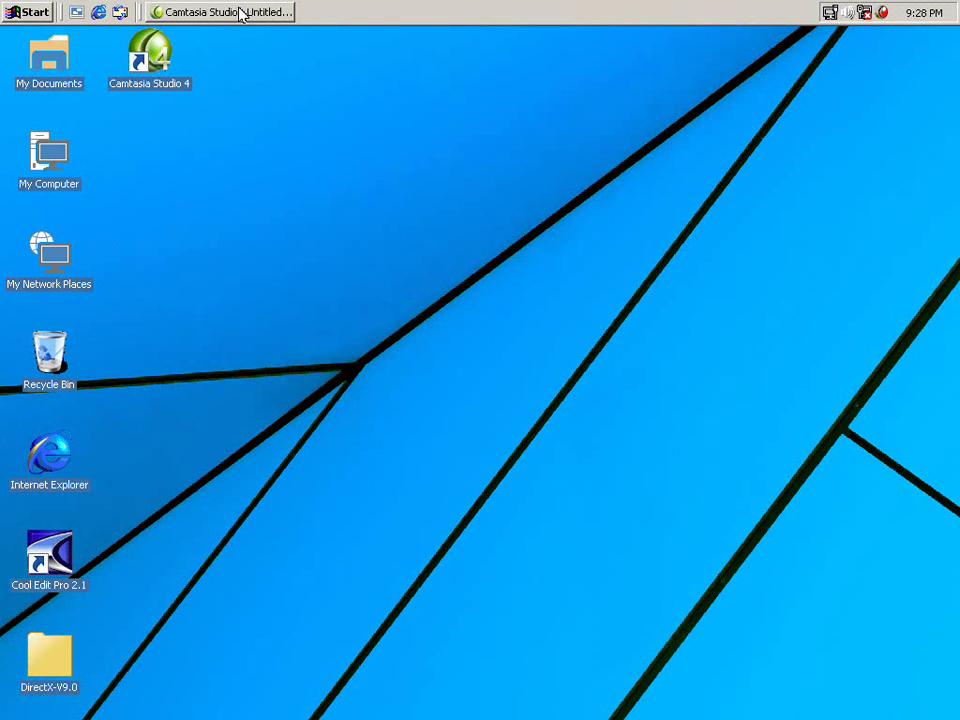
left_click(240, 13)
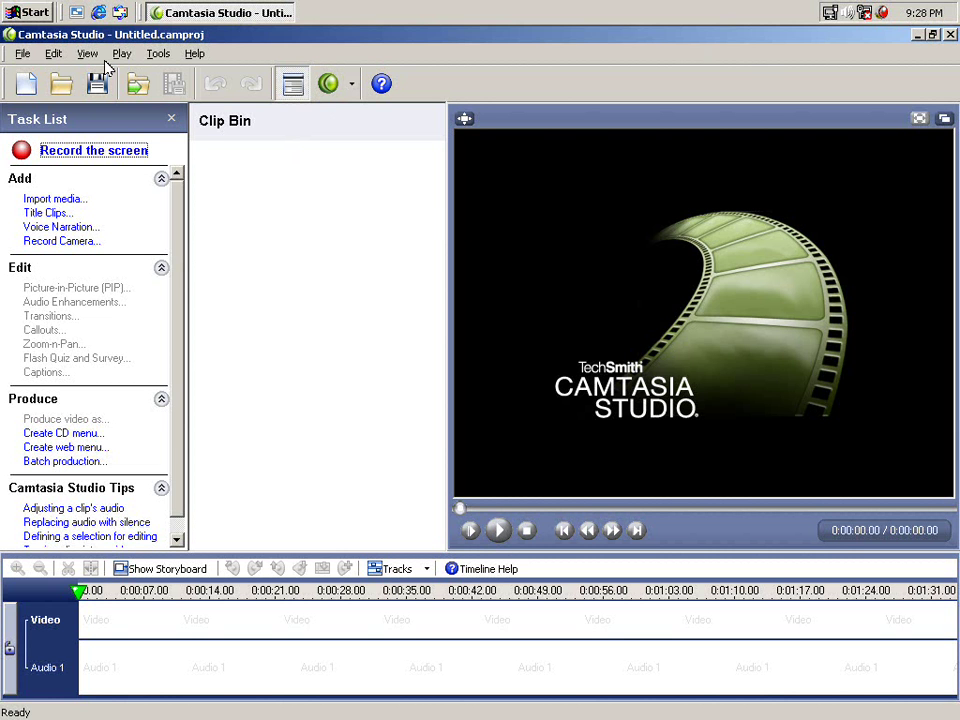
key("alt")
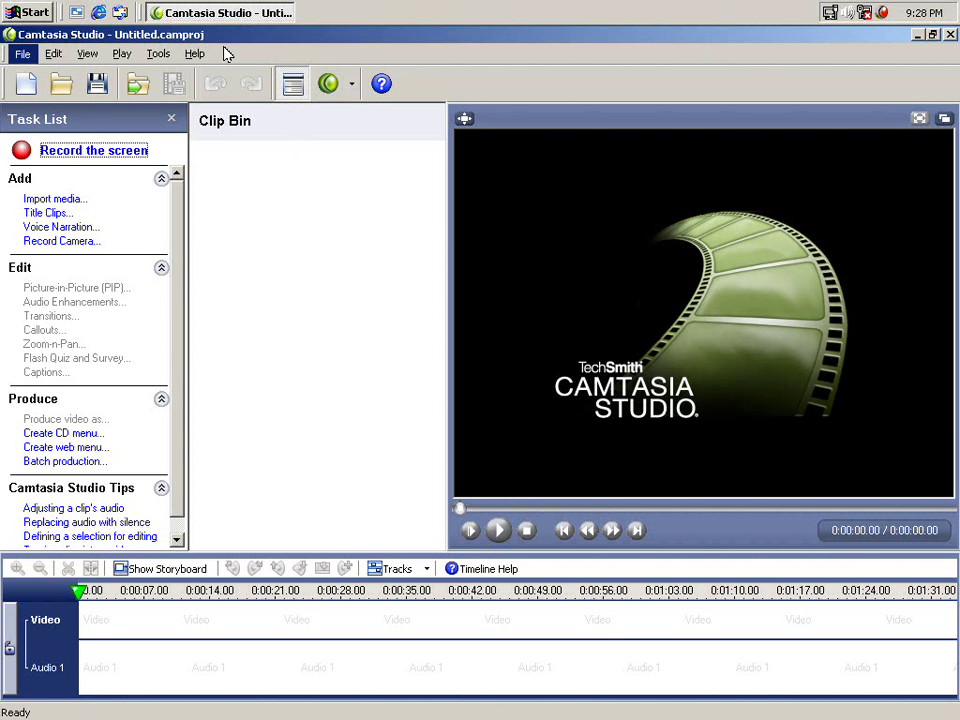
key("alt")
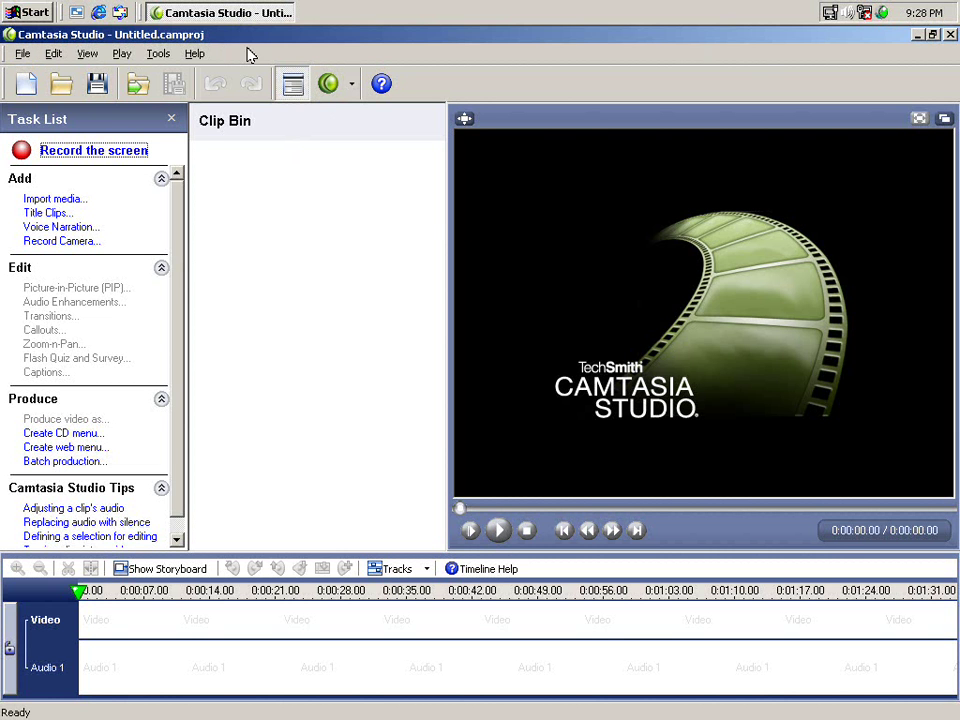
- Browse Help's TechSmith on the Web links, then open About Camtasia Studio showing version 4.0.2
left_click(195, 56)
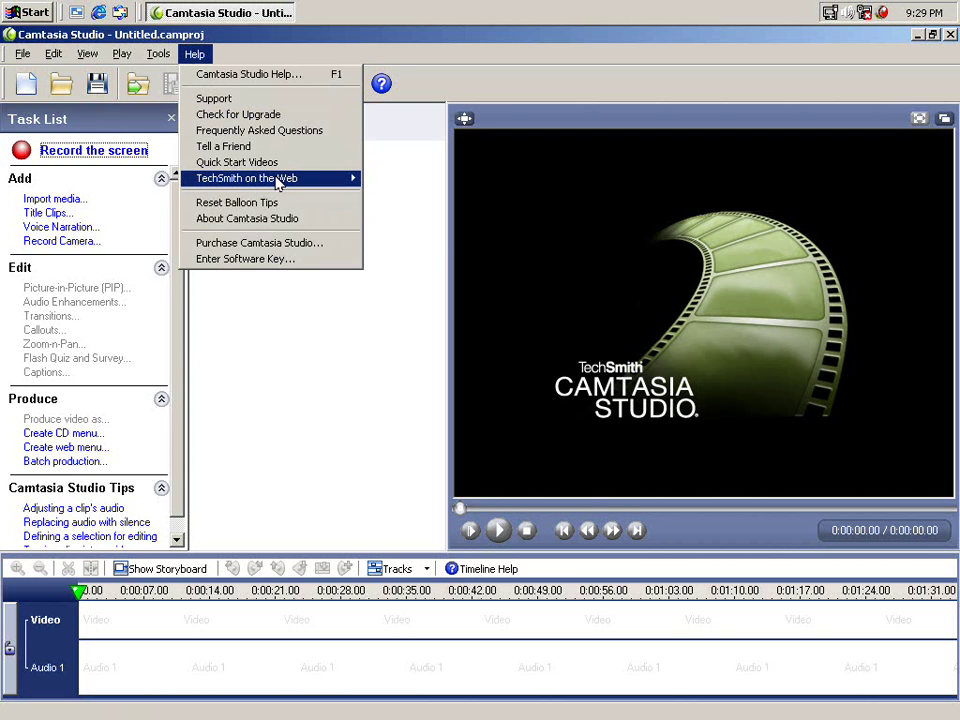
mouse_move(278, 183)
key("Right")
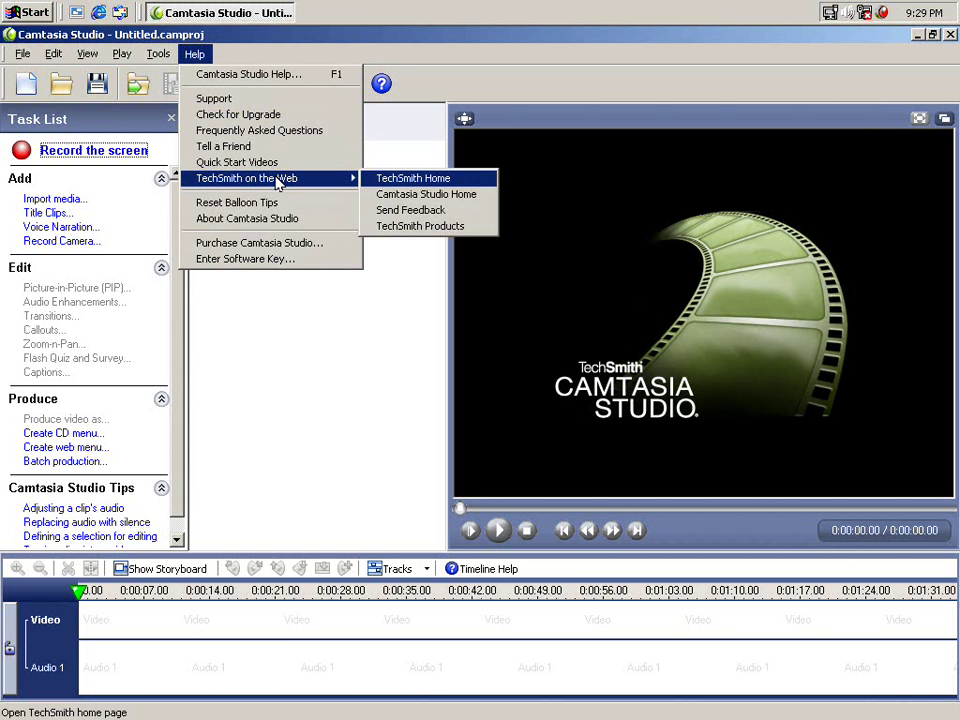
key("Down")
key("Down")
key("Up")
key("Up")
key("Left")
key("Up")
key("Up")
key("Up")
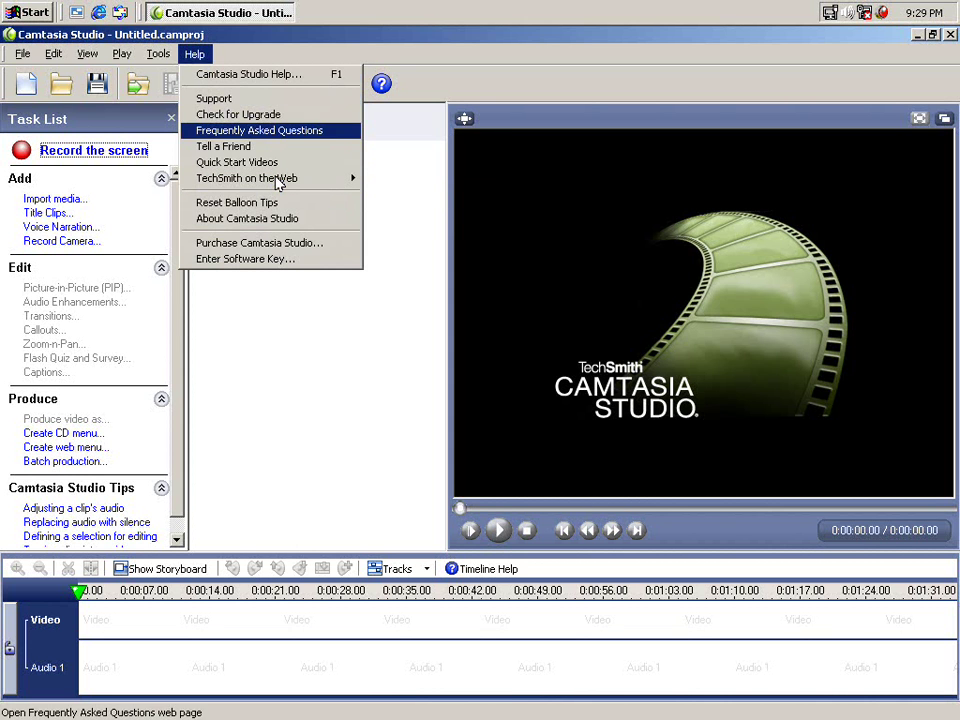
key("Up")
key("Up")
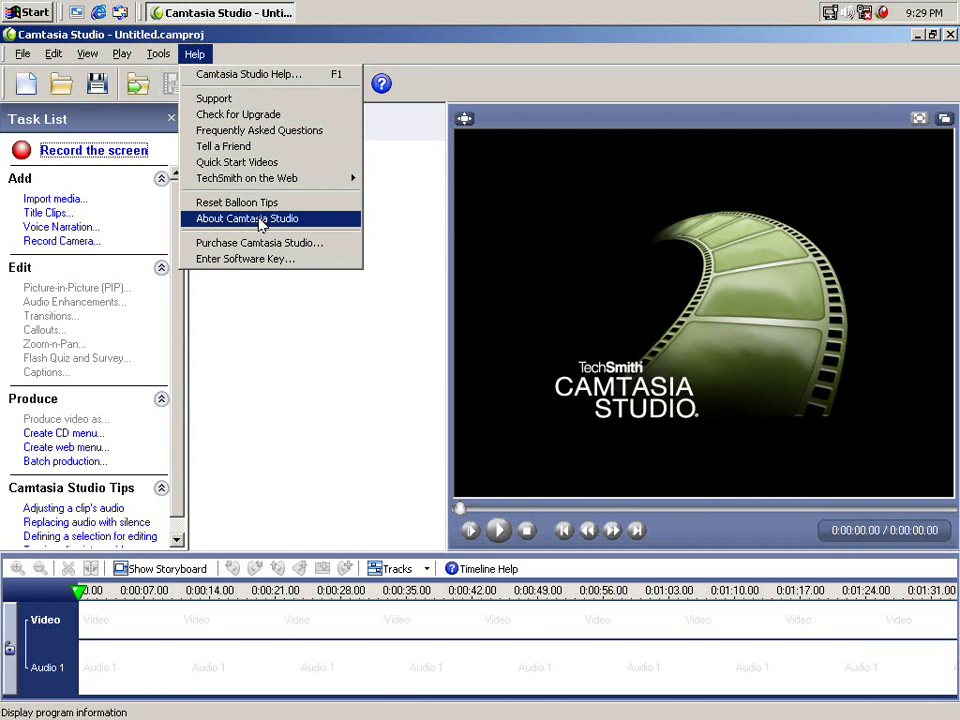
left_click(262, 222)
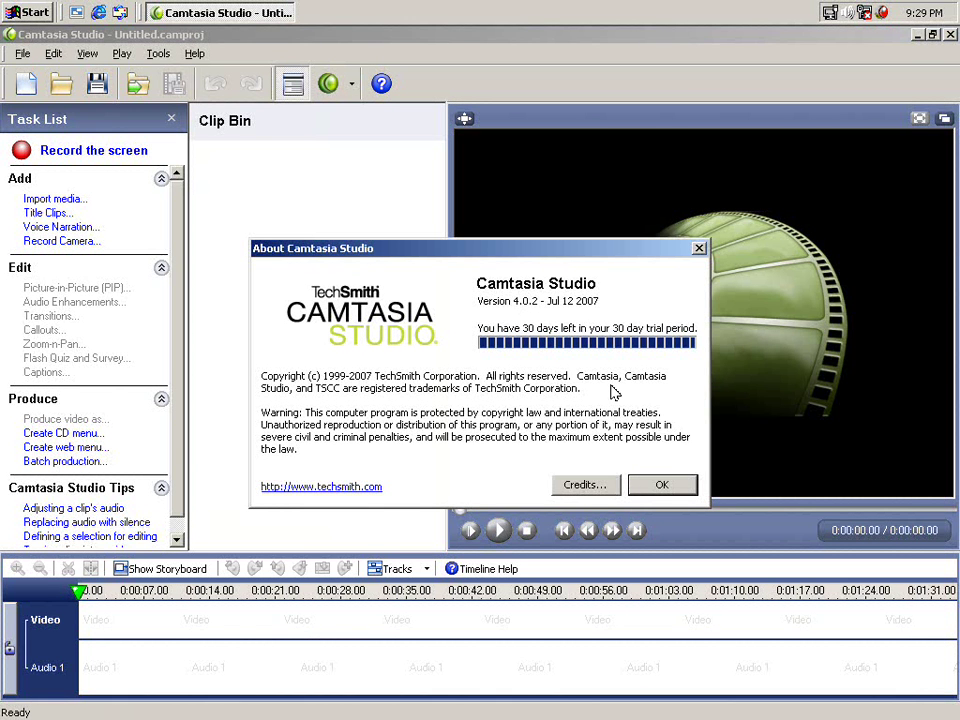
- Close the About Camtasia Studio box showing version 4.0.2, Jul 12 2007, 30-day trial
left_click(647, 485)
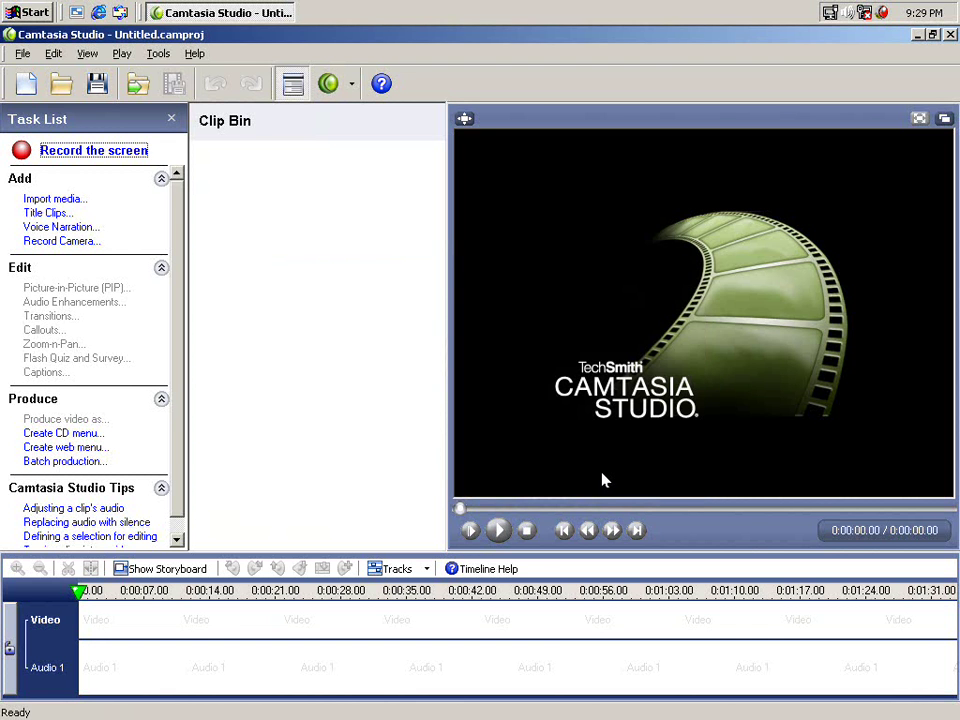
- Minimize the Camtasia Studio window to the taskbar, revealing the desktop icons
left_click(920, 36)
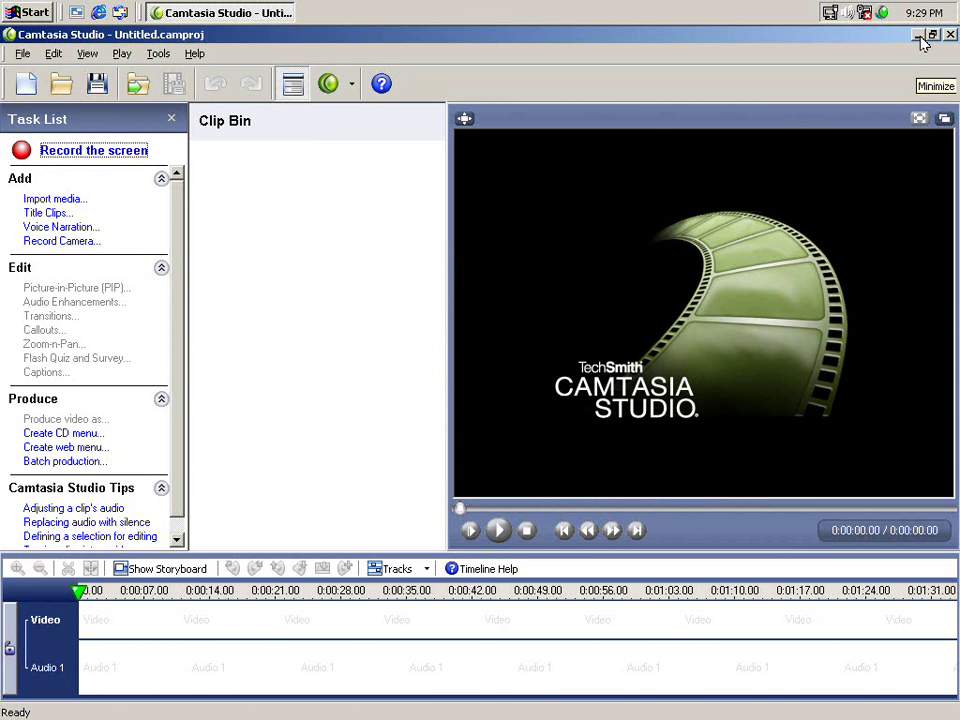
left_click(920, 37)
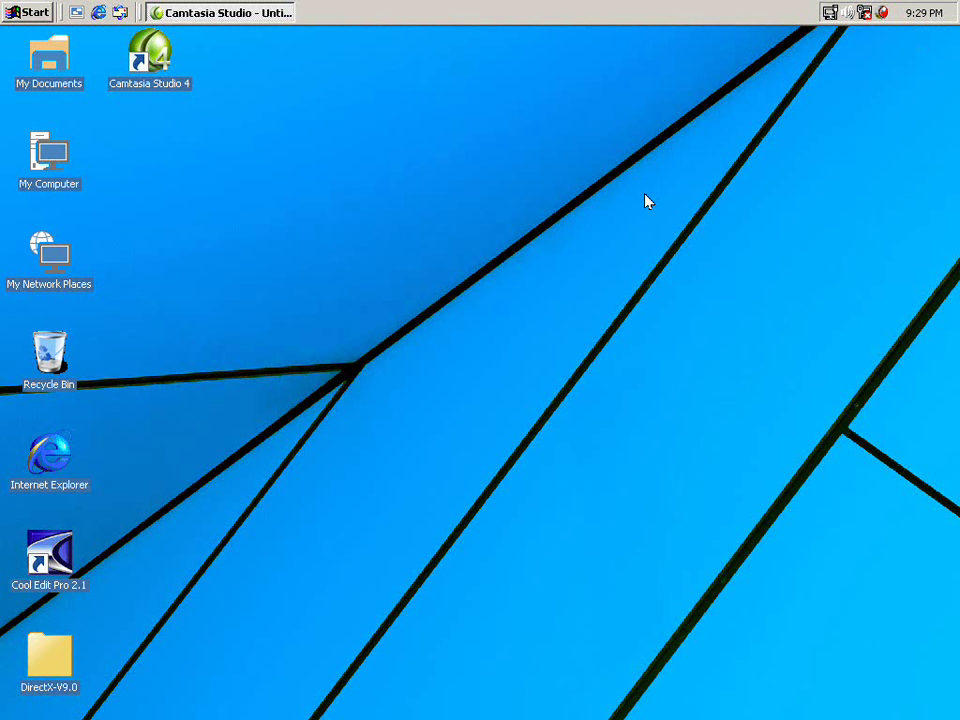